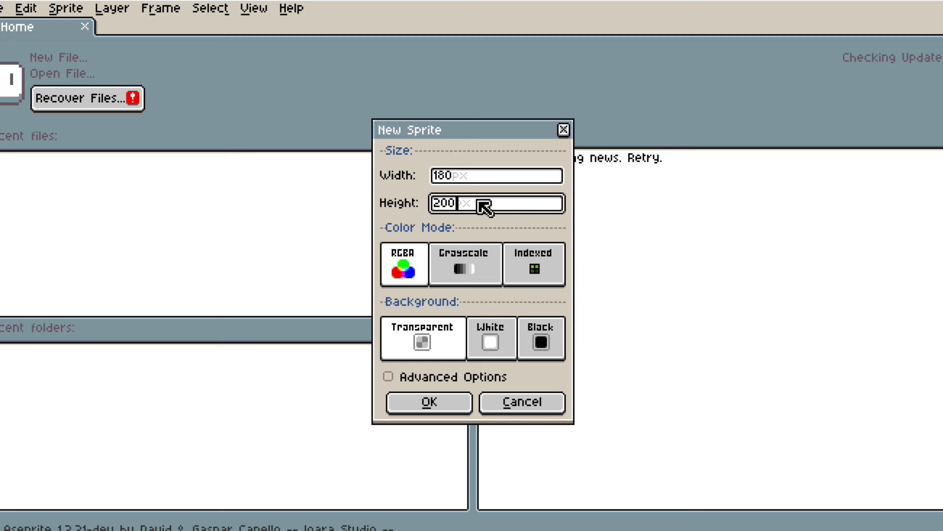
- Create a new RGBA sprite 180 px wide and 200 px high with a transparent background
{"action": "left_click", "coordinate": [473, 185]}
{"action": "left_click", "coordinate": [475, 209]}
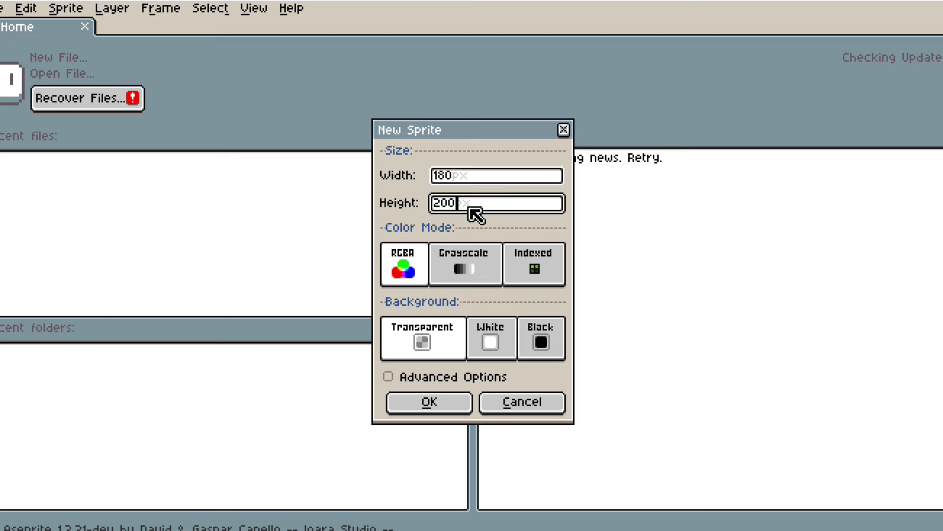
{"action": "left_click", "coordinate": [464, 398]}
- Try a freehand S-shaped pencil stroke on the blank canvas and undo it
{"action": "mouse_move", "coordinate": [520, 195]}
{"action": "left_mouse_down"}
{"action": "mouse_move", "coordinate": [461, 256]}
{"action": "mouse_move", "coordinate": [525, 300]}
{"action": "left_mouse_up"}
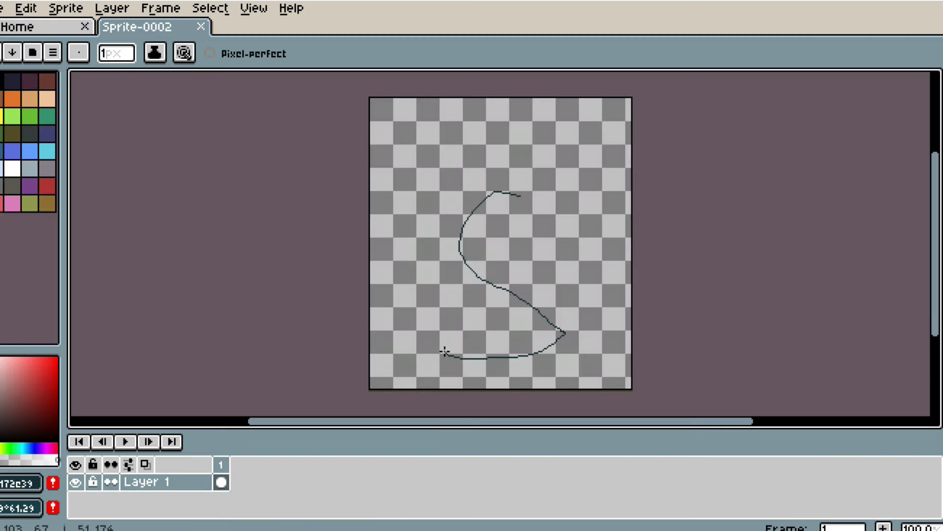
{"action": "key", "text": "ctrl+z"}
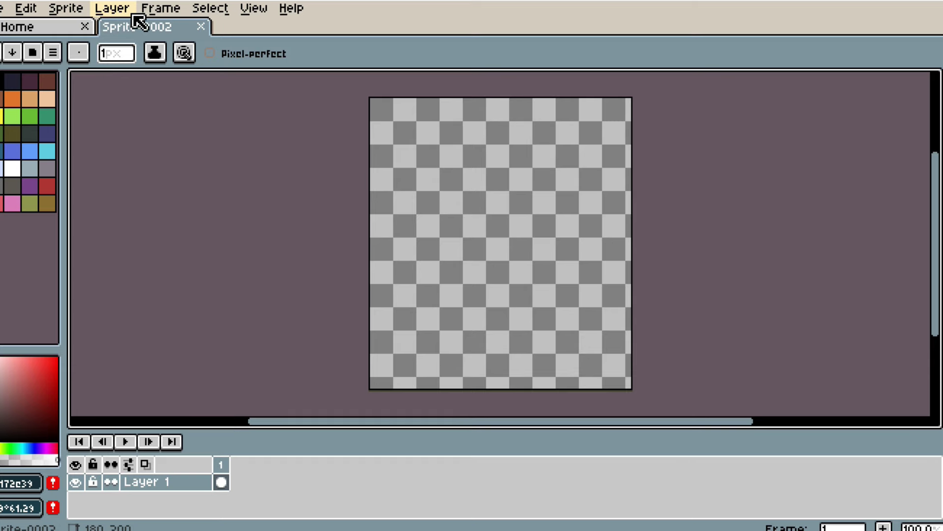
- Add a new reference layer from the file Esta.png in the folder Del Dibujo al pixel art 2
{"action": "left_click", "coordinate": [156, 10]}
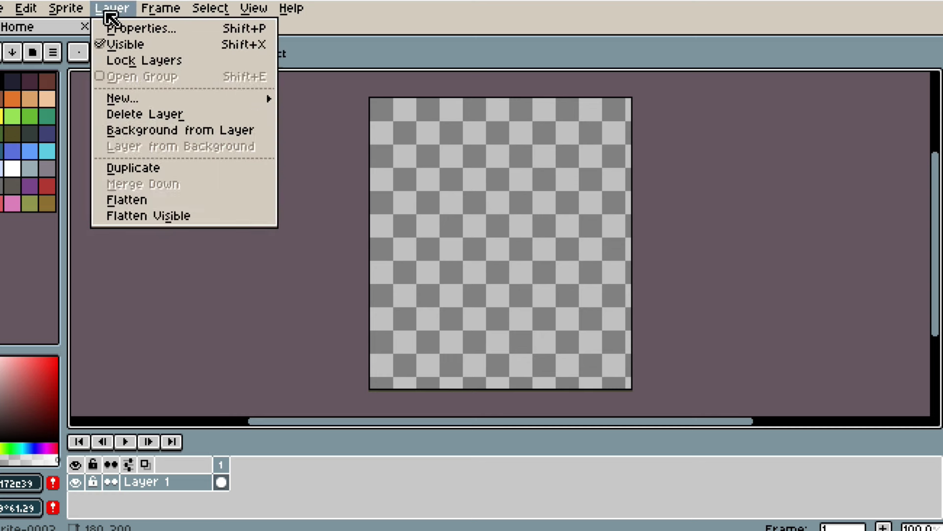
{"action": "mouse_move", "coordinate": [108, 15]}
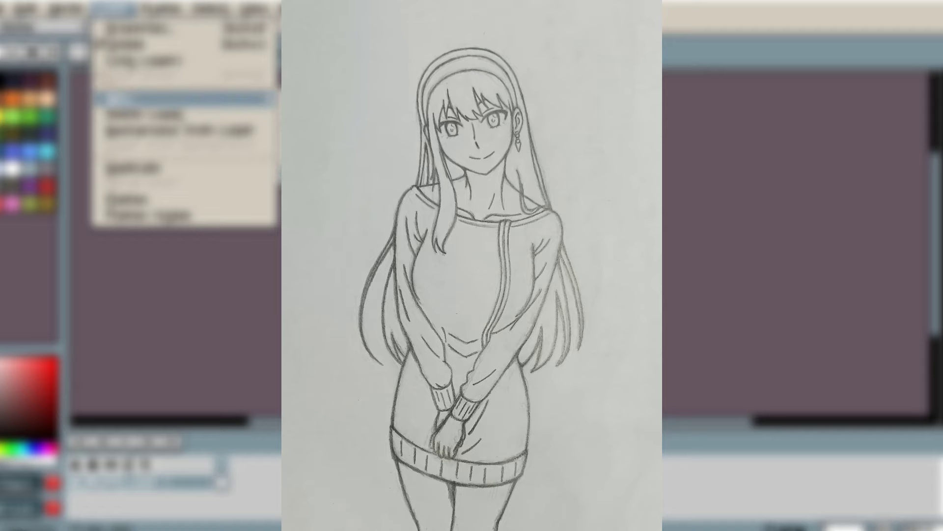
{"action": "left_click", "coordinate": [344, 175]}
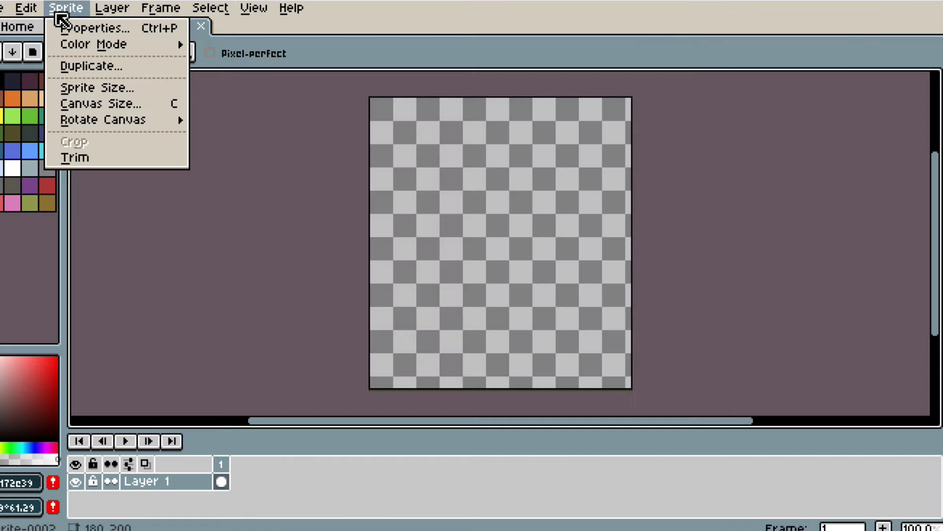
{"action": "mouse_move", "coordinate": [109, 7]}
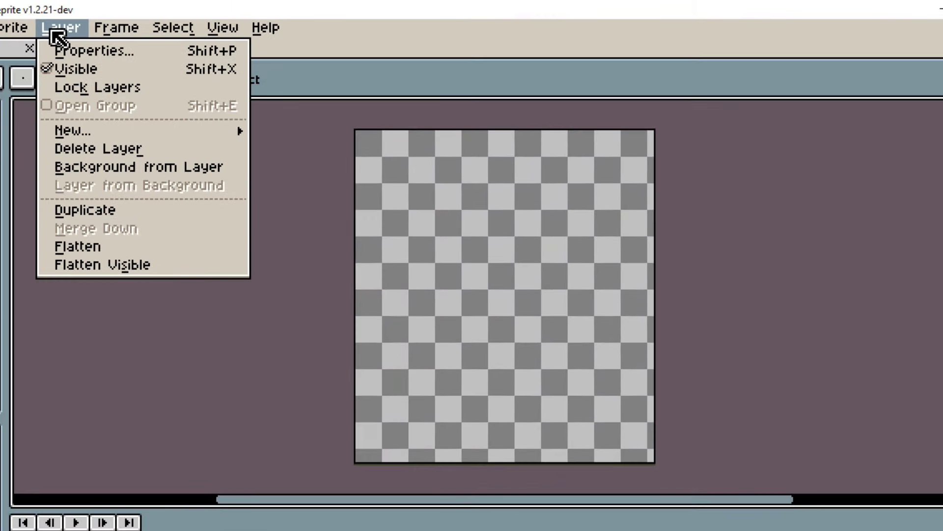
{"action": "mouse_move", "coordinate": [132, 134]}
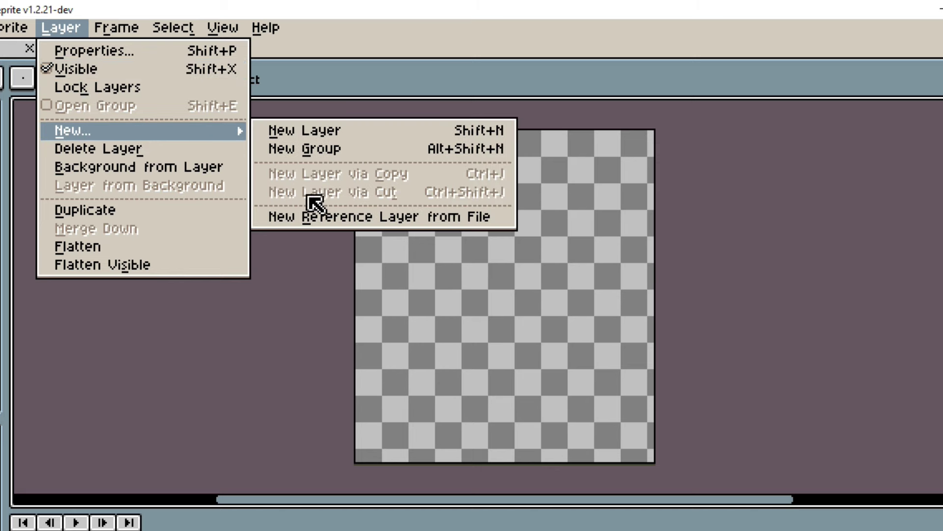
{"action": "left_click", "coordinate": [339, 217]}
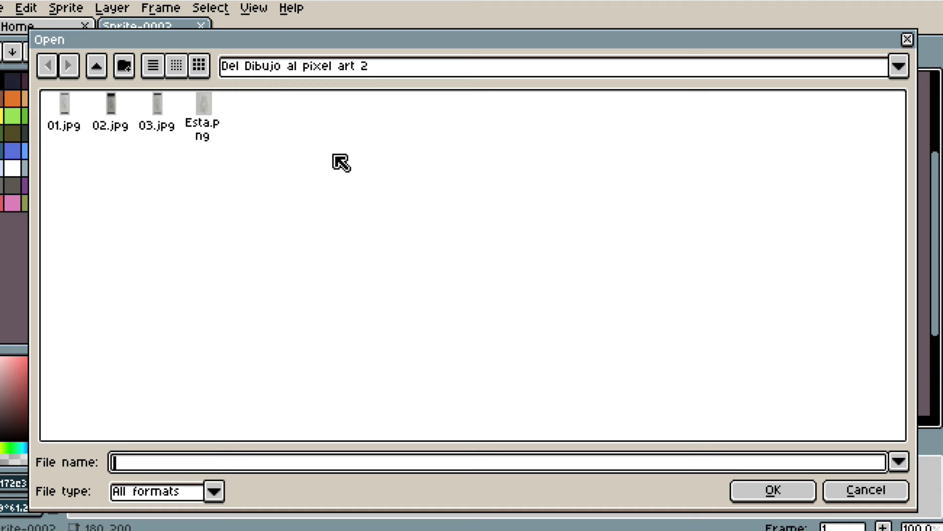
{"action": "double_click", "coordinate": [209, 119]}
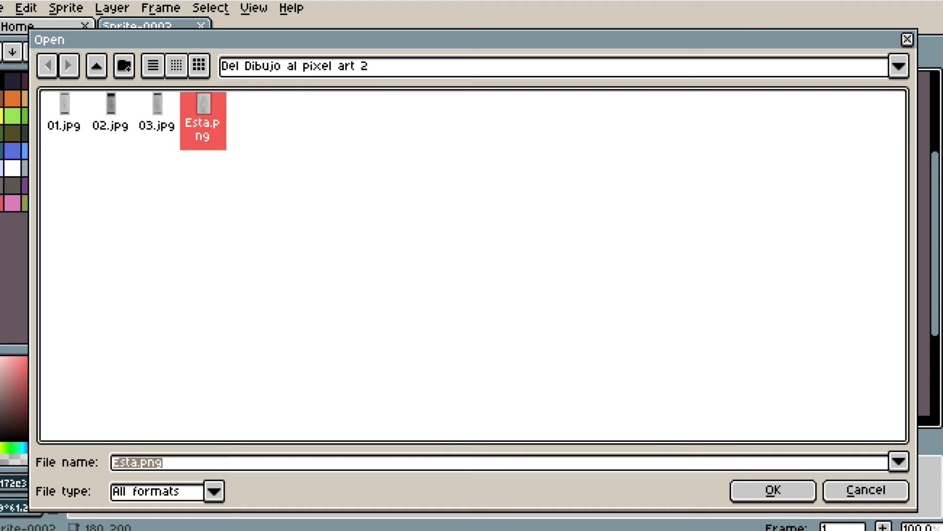
- Rename Layer 1, the drawing layer above the reference, as Lineart
{"action": "scroll", "coordinate": [509, 173], "scroll_direction": "up", "scroll_amount": 2}
{"action": "scroll", "coordinate": [508, 199], "scroll_direction": "down", "scroll_amount": 4}
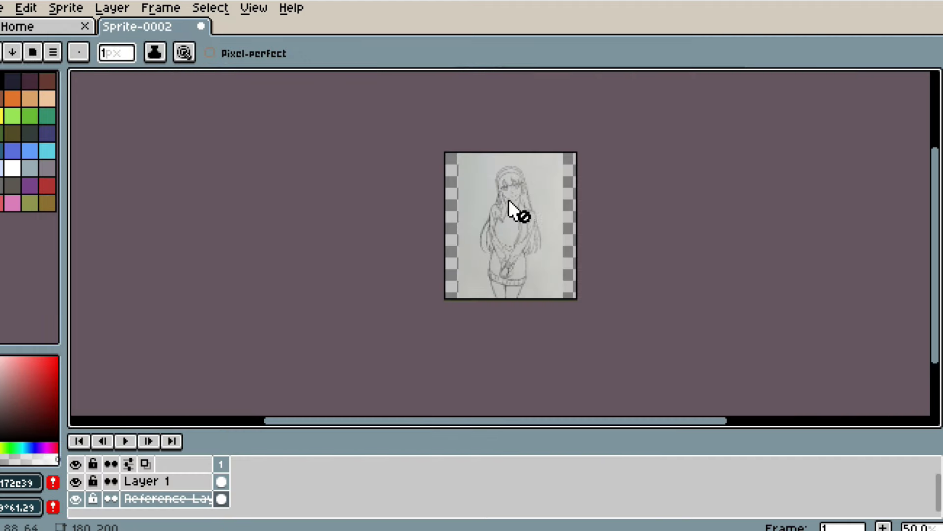
{"action": "scroll", "coordinate": [526, 211], "scroll_direction": "up", "scroll_amount": 1}
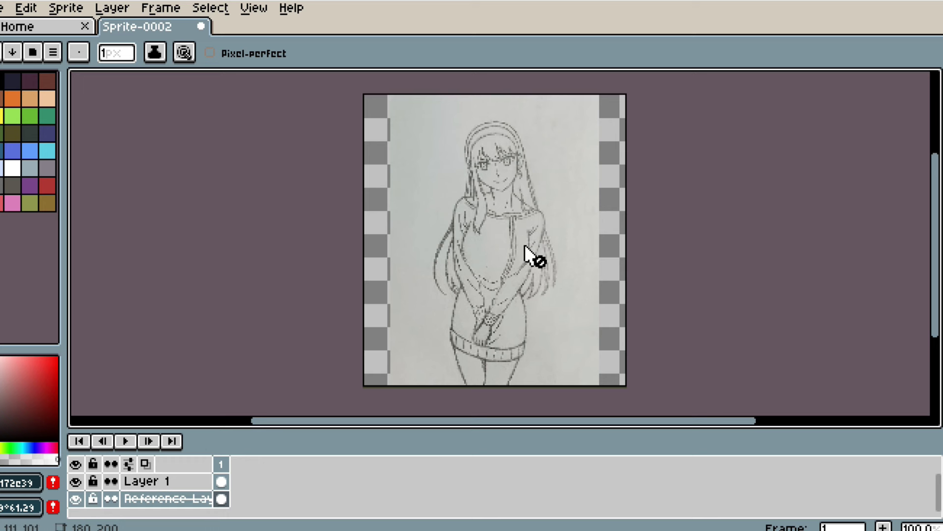
{"action": "scroll", "coordinate": [532, 255], "scroll_direction": "up", "scroll_amount": 1}
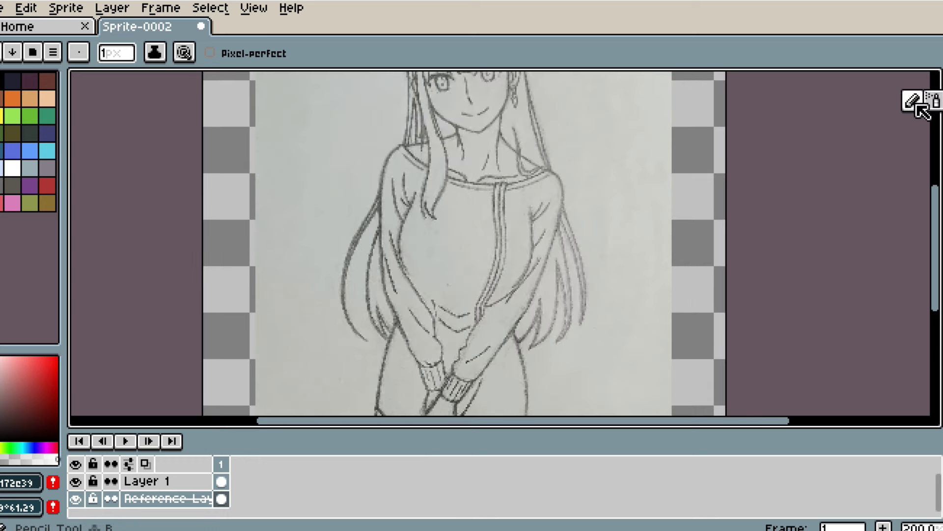
{"action": "left_click", "coordinate": [174, 484]}
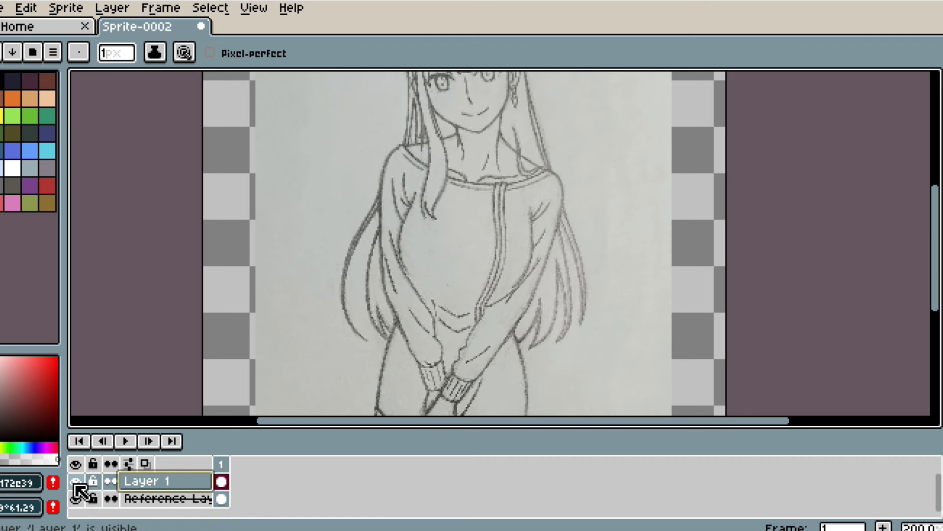
{"action": "double_click", "coordinate": [195, 486]}
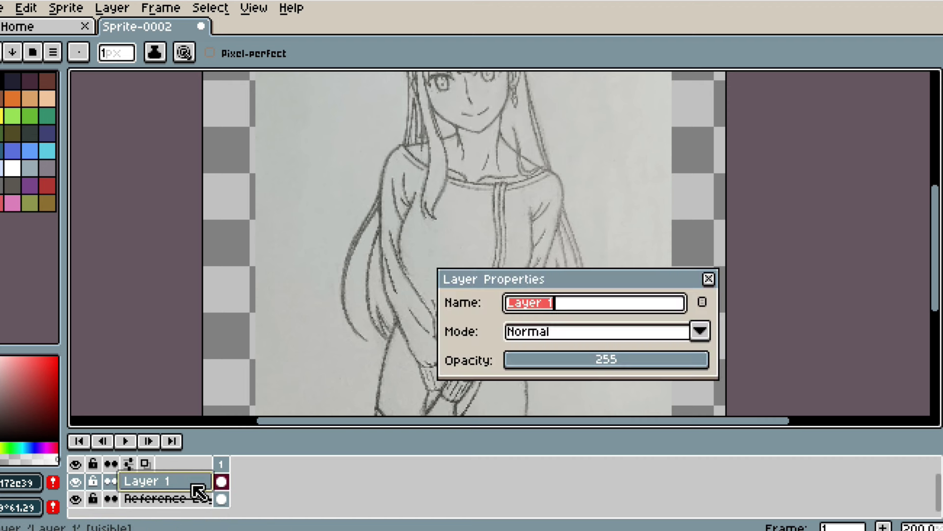
{"action": "type", "text": "Lineart"}
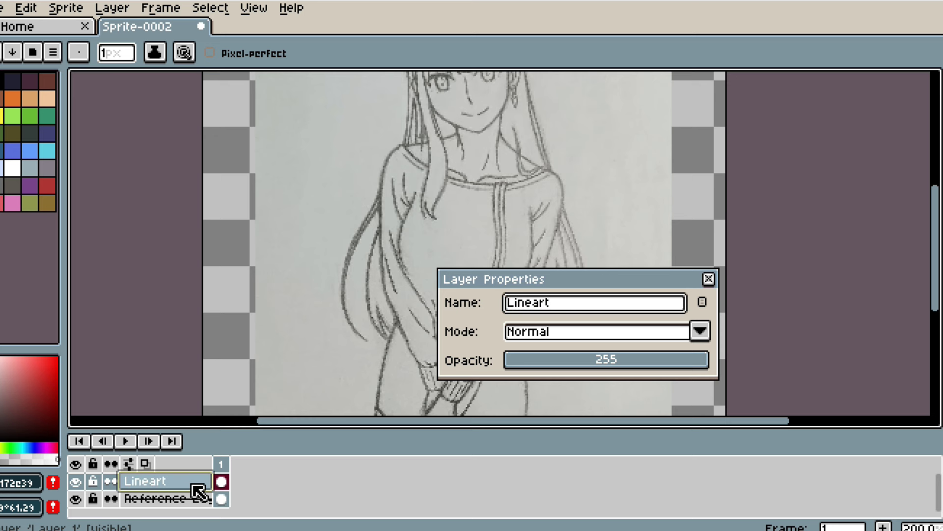
{"action": "key", "text": "Return"}
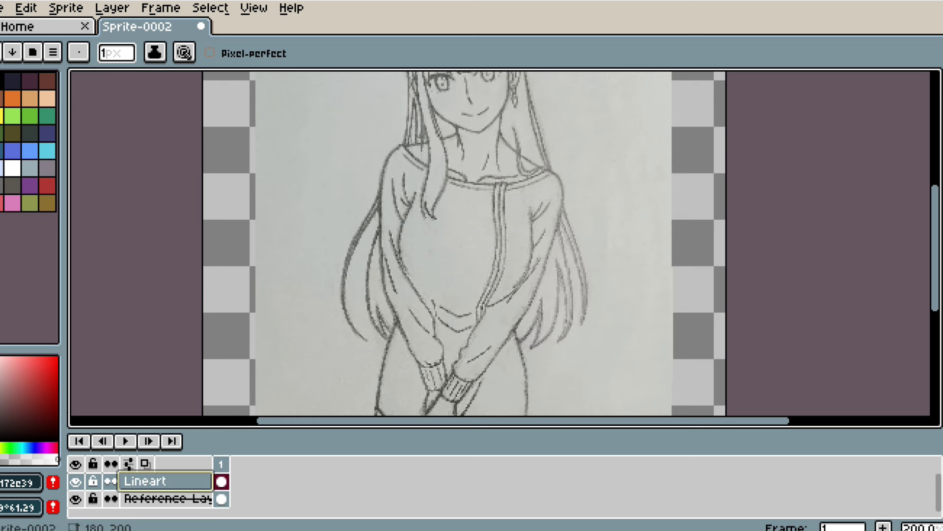
- Trace the face outline from beside the ear, around the chin and up the opposite cheek in 1 px dark colour #222034
{"action": "scroll", "coordinate": [455, 183], "scroll_direction": "down", "scroll_amount": 1}
{"action": "scroll", "coordinate": [459, 157], "scroll_direction": "up", "scroll_amount": 1}
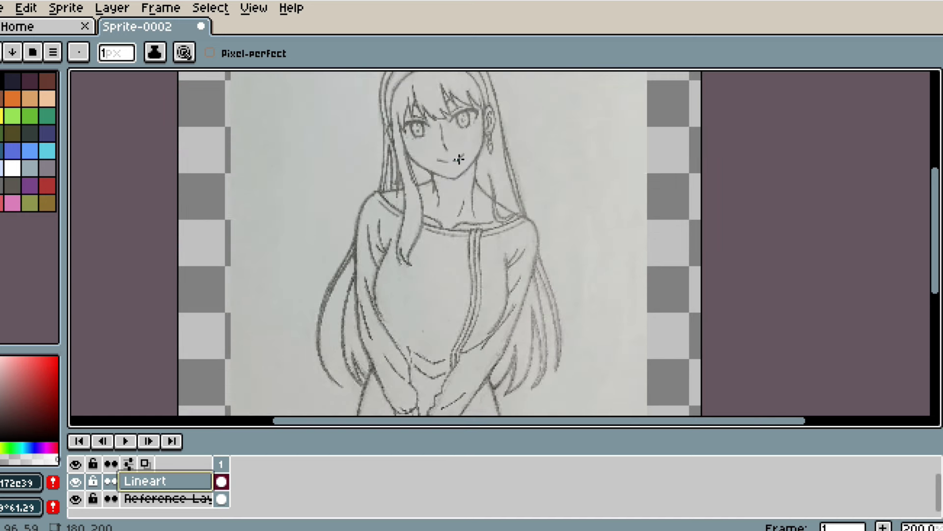
{"action": "left_click", "coordinate": [13, 85]}
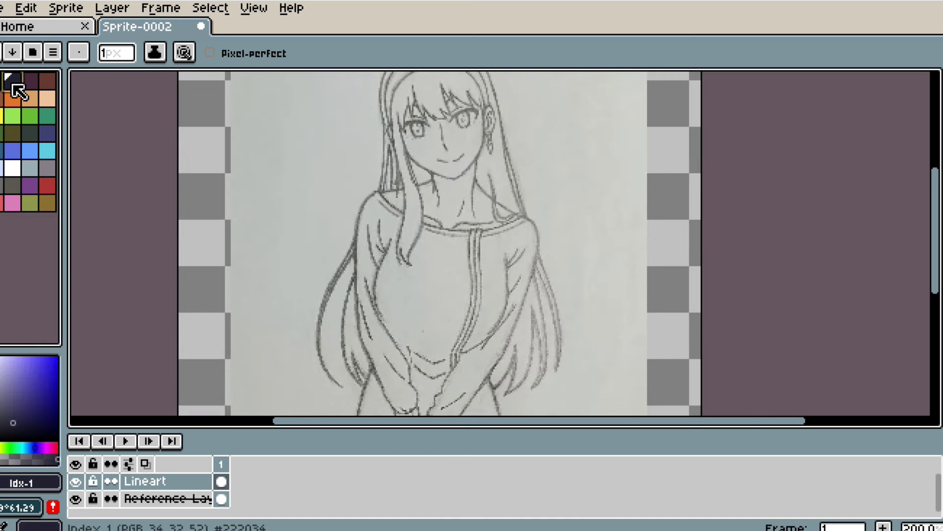
{"action": "scroll", "coordinate": [486, 162], "scroll_direction": "up", "scroll_amount": 2}
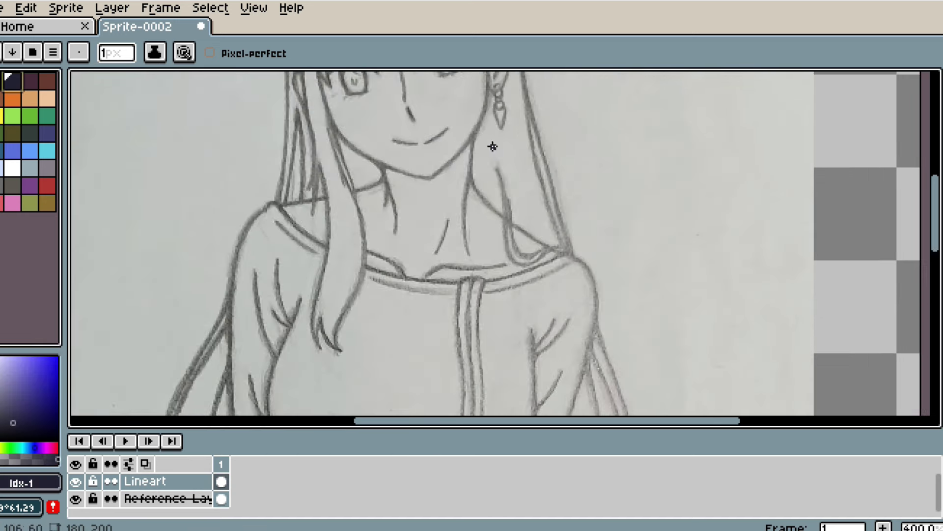
{"action": "left_click_drag", "start_coordinate": [909, 191], "coordinate": [909, 155]}
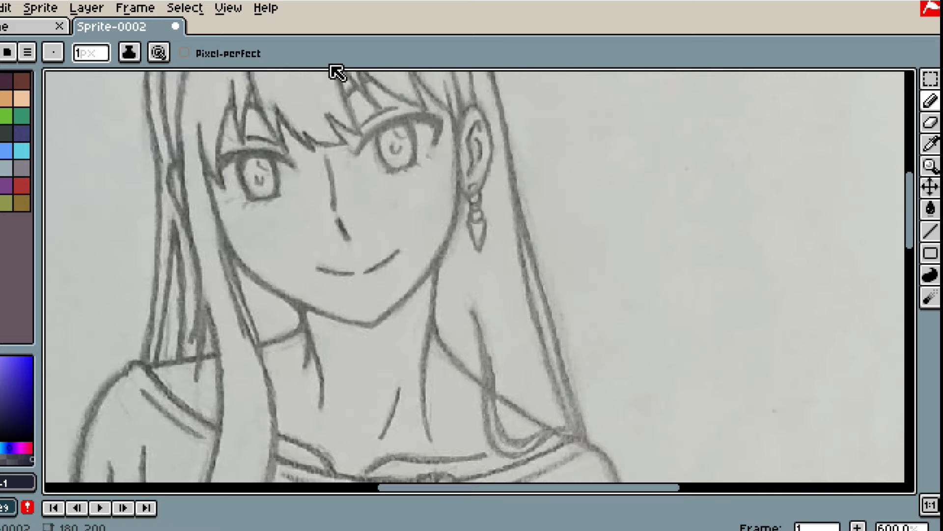
{"action": "scroll", "coordinate": [442, 155], "scroll_direction": "up", "scroll_amount": 1}
{"action": "left_click_drag", "start_coordinate": [457, 122], "coordinate": [457, 146]}
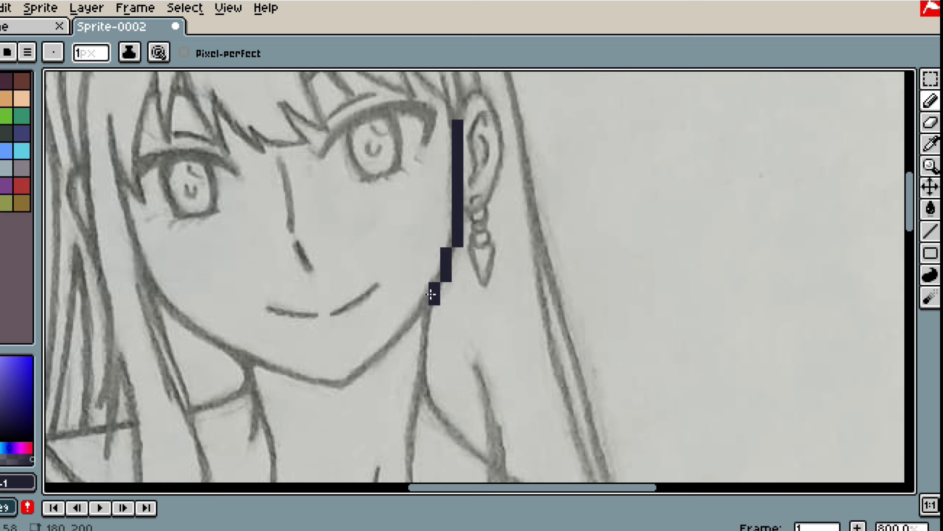
{"action": "key", "text": "ctrl+z"}
{"action": "mouse_move", "coordinate": [366, 370]}
{"action": "left_mouse_down"}
{"action": "mouse_move", "coordinate": [341, 393]}
{"action": "mouse_move", "coordinate": [289, 371]}
{"action": "left_mouse_up"}
{"action": "key", "text": "ctrl+z"}
{"action": "left_click_drag", "start_coordinate": [294, 379], "coordinate": [268, 370]}
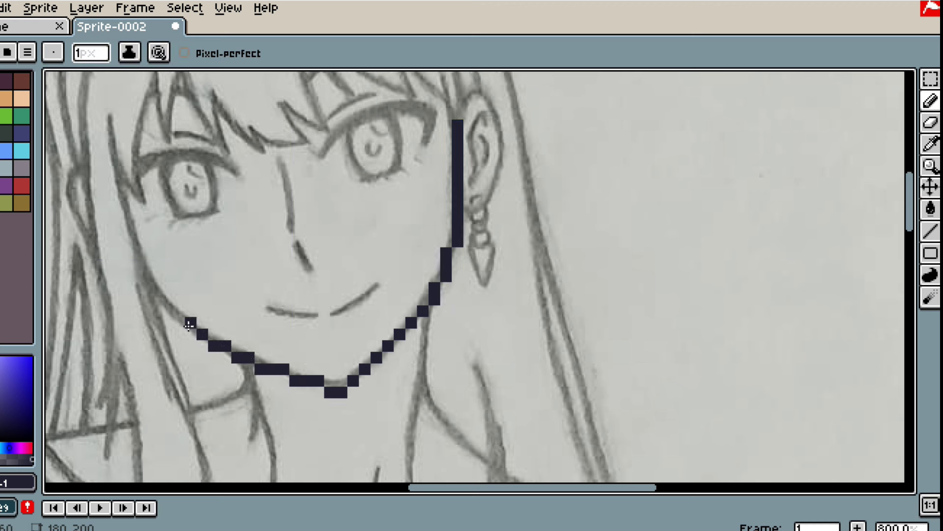
{"action": "key", "text": "ctrl+z"}
{"action": "left_click", "coordinate": [132, 252]}
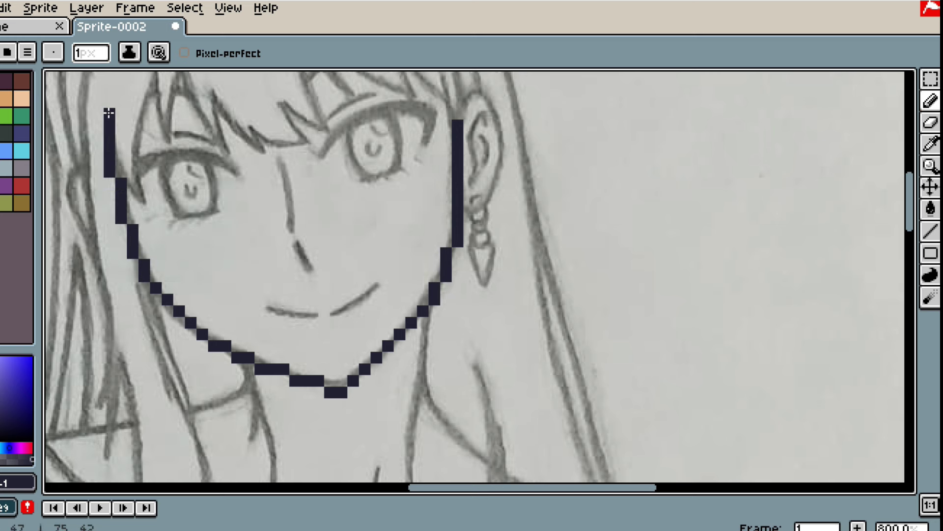
- Trace the outer contour of the ear, joined to the side of the face outline
{"action": "scroll", "coordinate": [529, 97], "scroll_direction": "up", "scroll_amount": 5}
{"action": "left_click", "coordinate": [334, 134]}
{"action": "mouse_move", "coordinate": [314, 147]}
{"action": "left_mouse_down"}
{"action": "mouse_move", "coordinate": [342, 116]}
{"action": "mouse_move", "coordinate": [369, 117]}
{"action": "mouse_move", "coordinate": [406, 134]}
{"action": "mouse_move", "coordinate": [433, 191]}
{"action": "mouse_move", "coordinate": [445, 191]}
{"action": "mouse_move", "coordinate": [447, 317]}
{"action": "left_mouse_up"}
{"action": "scroll", "coordinate": [445, 320], "scroll_direction": "down", "scroll_amount": 6}
{"action": "scroll", "coordinate": [442, 351], "scroll_direction": "up", "scroll_amount": 4}
{"action": "left_click", "coordinate": [444, 288]}
{"action": "left_click", "coordinate": [422, 319]}
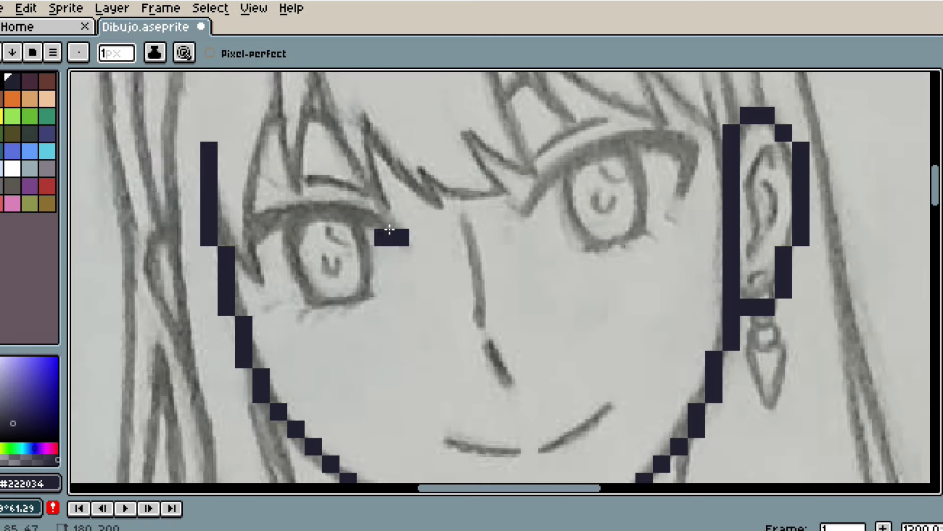
- Trace the upper lash line of the eye on the drawing's left side
{"action": "key", "text": "ctrl+z"}
{"action": "key", "text": "v"}
{"action": "key", "text": "b"}
{"action": "mouse_move", "coordinate": [352, 203]}
{"action": "left_mouse_down"}
{"action": "mouse_move", "coordinate": [300, 207]}
{"action": "mouse_move", "coordinate": [278, 216]}
{"action": "left_mouse_up"}
{"action": "key", "text": "ctrl+z"}
{"action": "left_click_drag", "start_coordinate": [347, 204], "coordinate": [284, 223]}
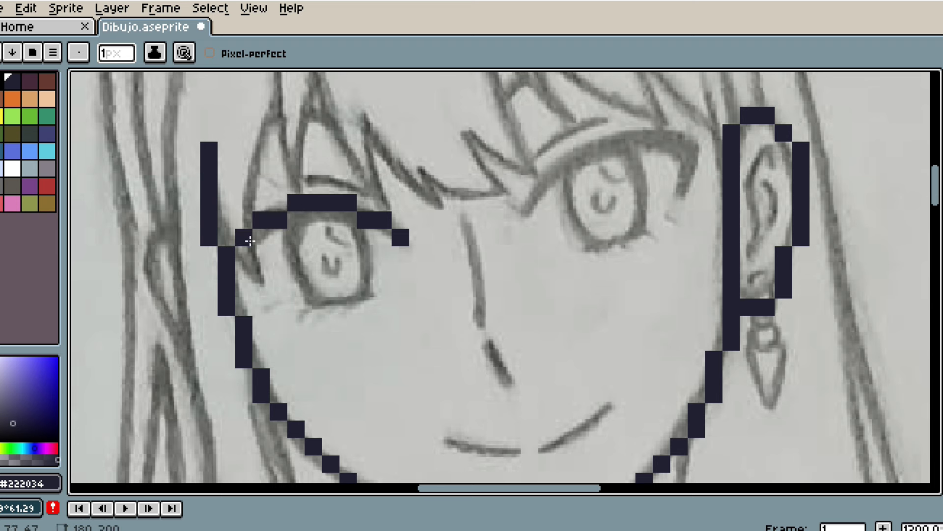
- Outline the iris under the left-side lash line and fill it solid with the dark colour
{"action": "left_click_drag", "start_coordinate": [366, 236], "coordinate": [366, 290]}
{"action": "mouse_move", "coordinate": [280, 237]}
{"action": "left_mouse_down"}
{"action": "mouse_move", "coordinate": [280, 255]}
{"action": "mouse_move", "coordinate": [346, 294]}
{"action": "mouse_move", "coordinate": [344, 240]}
{"action": "mouse_move", "coordinate": [322, 271]}
{"action": "left_mouse_up"}
{"action": "scroll", "coordinate": [352, 266], "scroll_direction": "down", "scroll_amount": 4}
{"action": "scroll", "coordinate": [368, 263], "scroll_direction": "up", "scroll_amount": 4}
- Thicken the left-side eye's lash line out to both corners and trim the lower corners of its iris
{"action": "left_click_drag", "start_coordinate": [250, 214], "coordinate": [337, 215]}
{"action": "left_click_drag", "start_coordinate": [233, 246], "coordinate": [236, 218]}
{"action": "left_click_drag", "start_coordinate": [353, 212], "coordinate": [365, 230]}
{"action": "scroll", "coordinate": [373, 256], "scroll_direction": "down", "scroll_amount": 4}
{"action": "scroll", "coordinate": [362, 263], "scroll_direction": "up", "scroll_amount": 4}
{"action": "key", "text": "ctrl+z"}
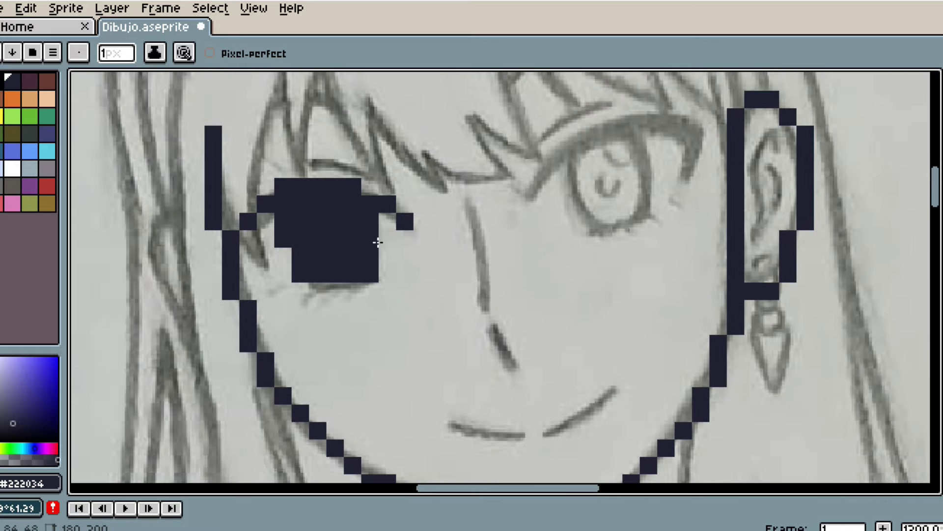
{"action": "key", "text": "ctrl+y"}
{"action": "key", "text": "b"}
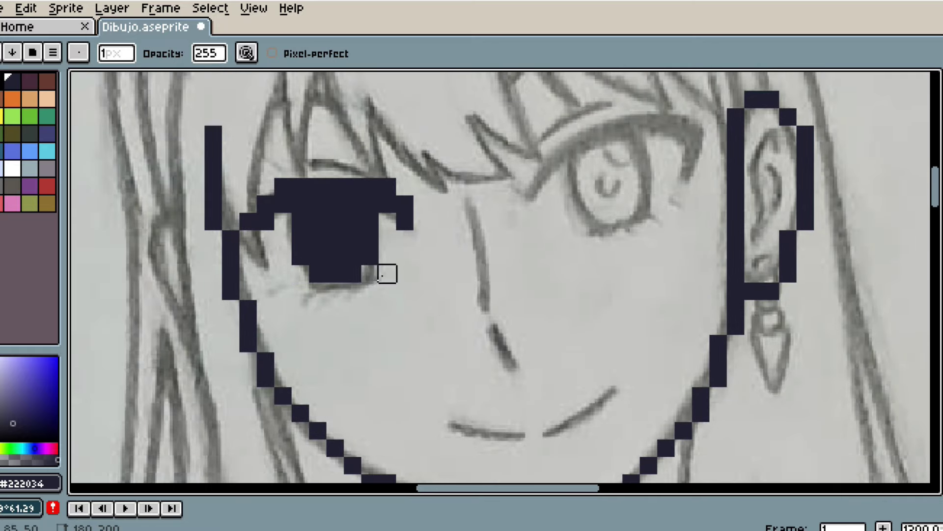
- Draw the thick upper lash line of the eye nearest the ear, curving down at its outer corner
{"action": "scroll", "coordinate": [444, 300], "scroll_direction": "down", "scroll_amount": 4}
{"action": "scroll", "coordinate": [449, 306], "scroll_direction": "up", "scroll_amount": 6}
{"action": "mouse_move", "coordinate": [221, 303]}
{"action": "left_mouse_down"}
{"action": "mouse_move", "coordinate": [261, 269]}
{"action": "mouse_move", "coordinate": [318, 224]}
{"action": "mouse_move", "coordinate": [421, 174]}
{"action": "mouse_move", "coordinate": [537, 170]}
{"action": "mouse_move", "coordinate": [558, 197]}
{"action": "mouse_move", "coordinate": [557, 229]}
{"action": "left_mouse_up"}
{"action": "left_click", "coordinate": [546, 263]}
{"action": "key", "text": "ctrl+z"}
{"action": "left_click", "coordinate": [554, 269]}
{"action": "left_click", "coordinate": [560, 166]}
{"action": "mouse_move", "coordinate": [543, 193]}
{"action": "left_mouse_down"}
{"action": "mouse_move", "coordinate": [467, 187]}
{"action": "mouse_move", "coordinate": [336, 209]}
{"action": "mouse_move", "coordinate": [402, 168]}
{"action": "mouse_move", "coordinate": [341, 219]}
{"action": "left_mouse_up"}
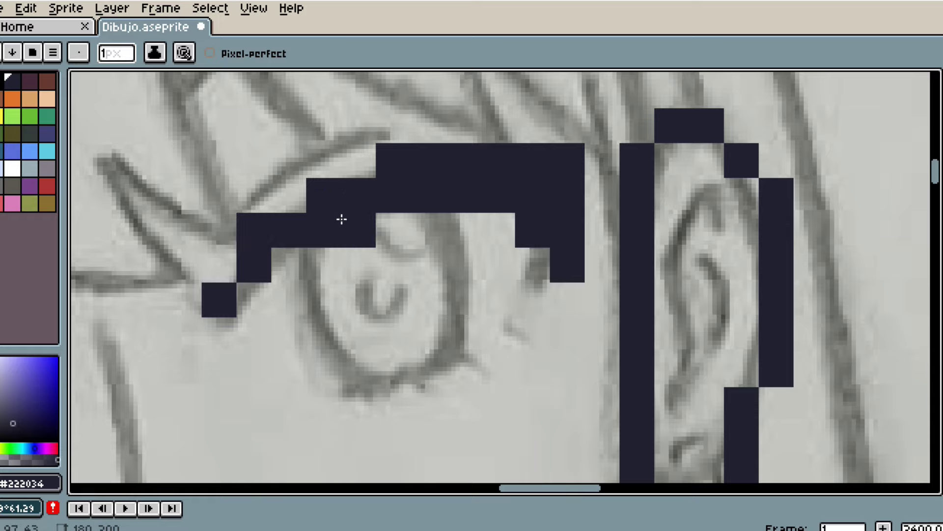
- Fill in the iris of the eye nearest the ear as a solid dark shape
{"action": "scroll", "coordinate": [330, 327], "scroll_direction": "down", "scroll_amount": 7}
{"action": "scroll", "coordinate": [331, 326], "scroll_direction": "up", "scroll_amount": 7}
{"action": "mouse_move", "coordinate": [390, 181]}
{"action": "left_mouse_down"}
{"action": "mouse_move", "coordinate": [383, 291]}
{"action": "mouse_move", "coordinate": [324, 319]}
{"action": "mouse_move", "coordinate": [281, 276]}
{"action": "left_mouse_up"}
{"action": "scroll", "coordinate": [281, 275], "scroll_direction": "down", "scroll_amount": 6}
{"action": "scroll", "coordinate": [317, 222], "scroll_direction": "up", "scroll_amount": 2}
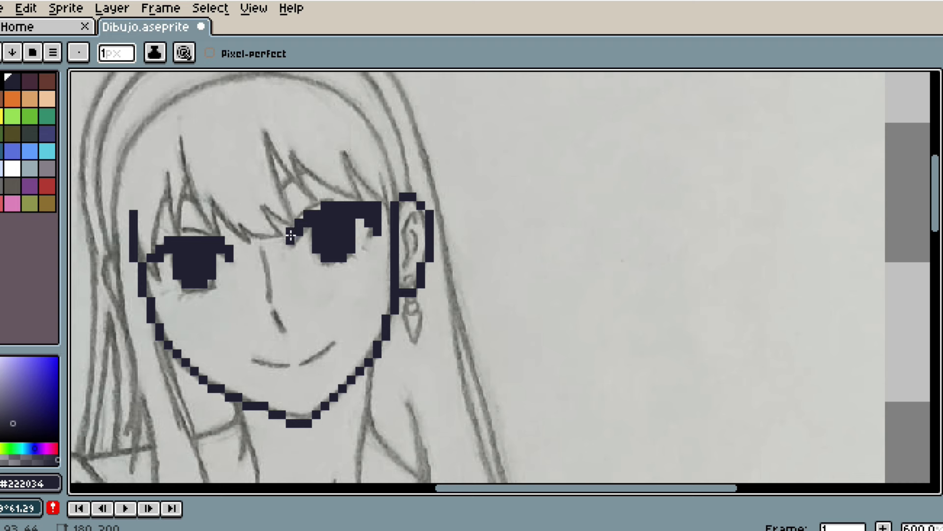
- Trace the nose as two short broken strokes and the smiling mouth as two separate line segments
{"action": "scroll", "coordinate": [319, 245], "scroll_direction": "down", "scroll_amount": 1}
{"action": "scroll", "coordinate": [265, 269], "scroll_direction": "up", "scroll_amount": 2}
{"action": "left_click_drag", "start_coordinate": [280, 249], "coordinate": [292, 295]}
{"action": "key", "text": "ctrl+z"}
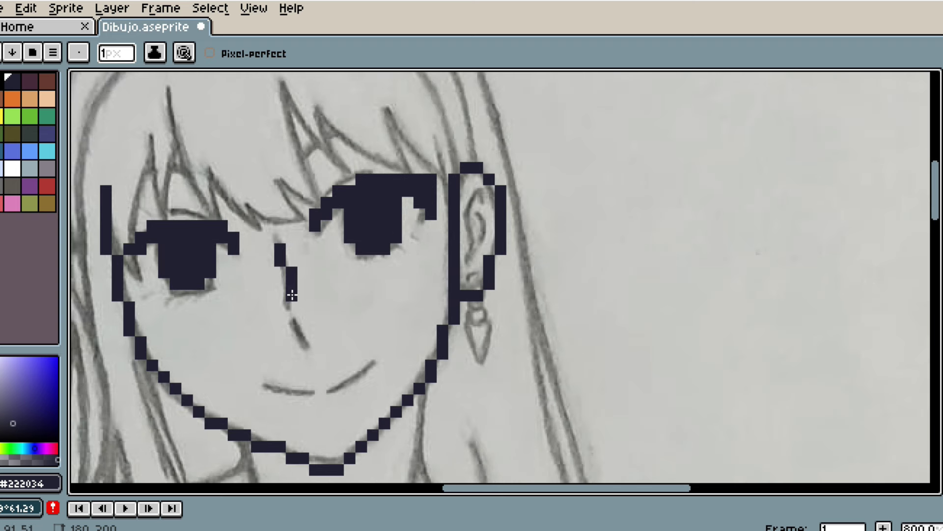
{"action": "key", "text": "ctrl+z"}
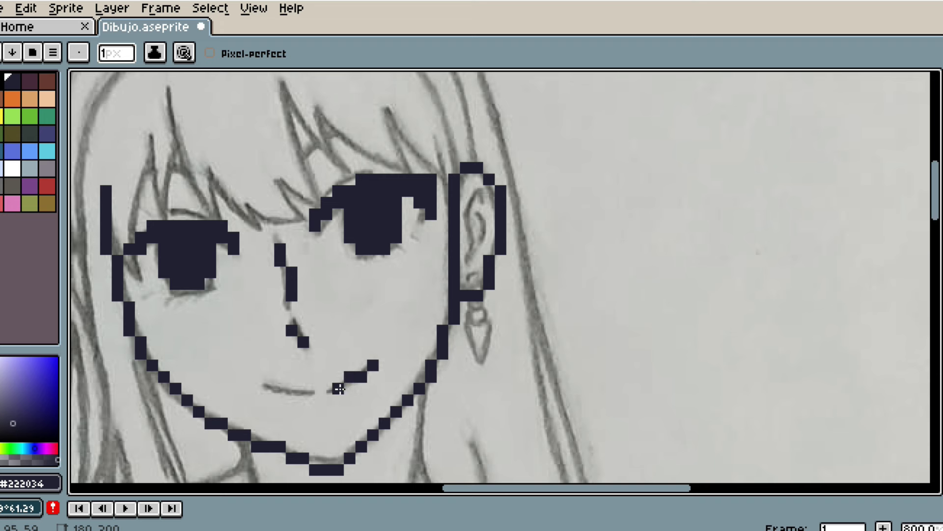
{"action": "left_click_drag", "start_coordinate": [337, 388], "coordinate": [289, 390]}
{"action": "scroll", "coordinate": [249, 375], "scroll_direction": "down", "scroll_amount": 2}
{"action": "key", "text": "e"}
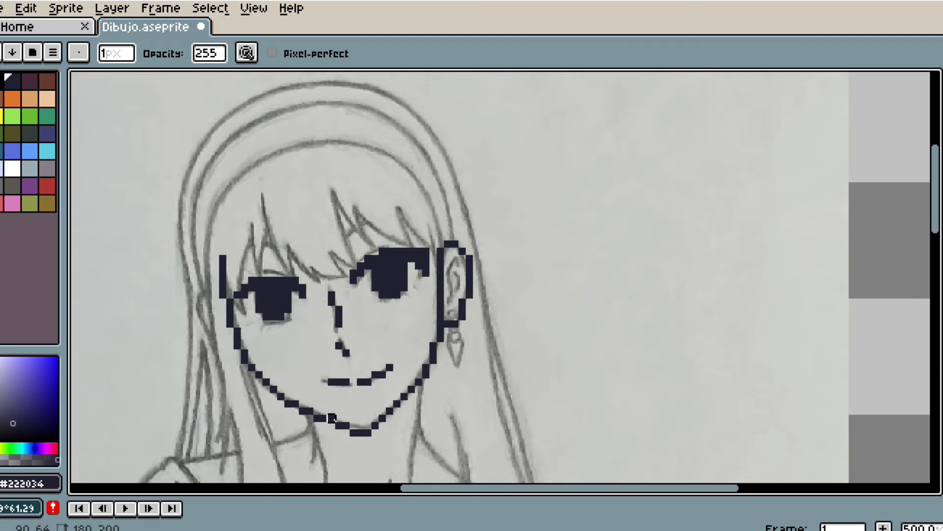
- Trace both sides of the neck from the jawline down toward the collarbones
{"action": "scroll", "coordinate": [332, 419], "scroll_direction": "up", "scroll_amount": 2}
{"action": "key", "text": "b"}
{"action": "left_click_drag", "start_coordinate": [508, 223], "coordinate": [504, 258]}
{"action": "left_click_drag", "start_coordinate": [497, 299], "coordinate": [495, 383]}
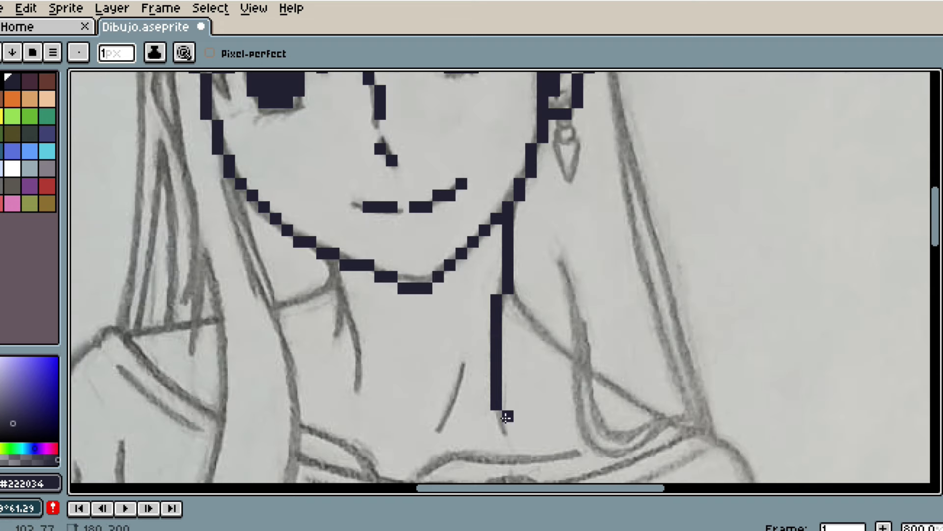
{"action": "left_click_drag", "start_coordinate": [356, 324], "coordinate": [357, 385]}
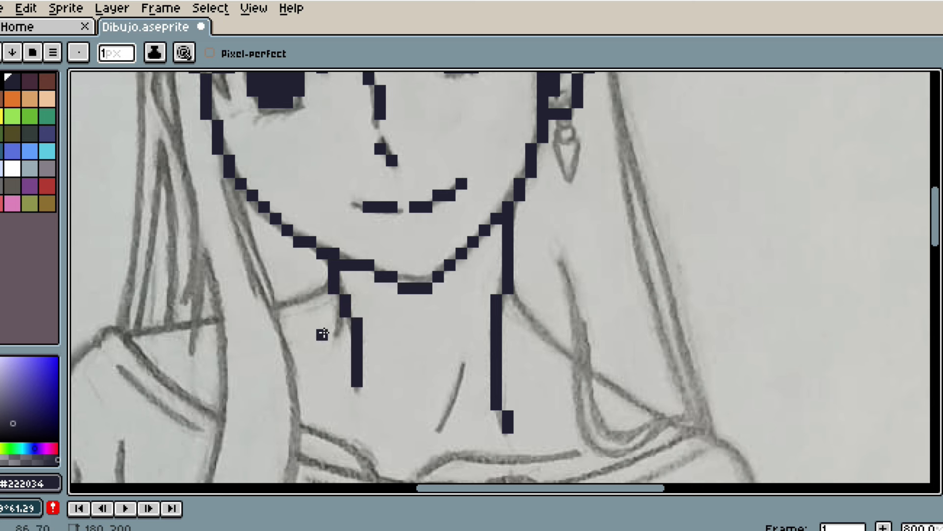
- Trace the shoulder line from the neck across the hair lock to the left shoulder, erase the stray pixel, and save
{"action": "left_click", "coordinate": [311, 287]}
{"action": "left_click_drag", "start_coordinate": [215, 321], "coordinate": [137, 334]}
{"action": "scroll", "coordinate": [218, 380], "scroll_direction": "up", "scroll_amount": 1}
{"action": "left_click_drag", "start_coordinate": [253, 276], "coordinate": [218, 278]}
{"action": "right_click", "coordinate": [219, 294]}
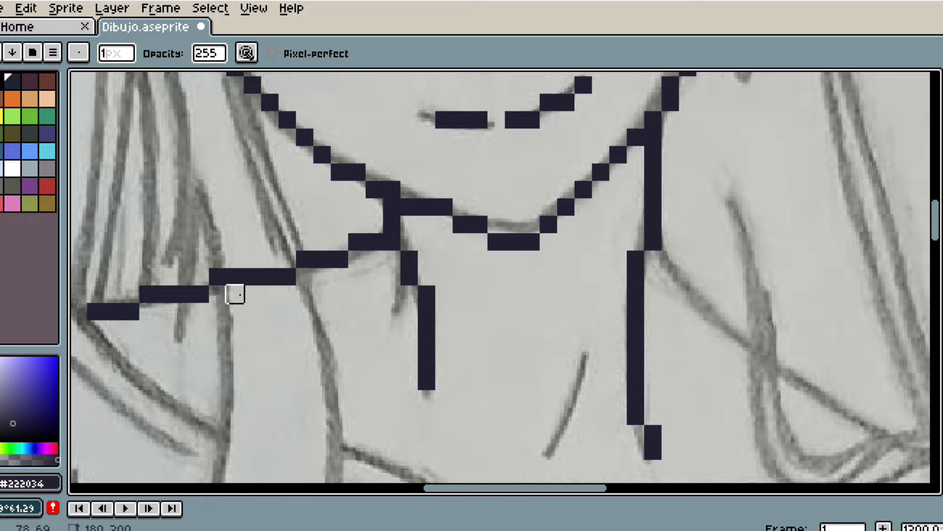
{"action": "scroll", "coordinate": [358, 320], "scroll_direction": "down", "scroll_amount": 6}
{"action": "key", "text": "ctrl+s"}
- Trace the inner edge of the front hair lock from the jaw down past the shoulder line onto the chest
{"action": "scroll", "coordinate": [274, 194], "scroll_direction": "up", "scroll_amount": 6}
{"action": "mouse_move", "coordinate": [290, 209]}
{"action": "left_mouse_down"}
{"action": "mouse_move", "coordinate": [300, 298]}
{"action": "mouse_move", "coordinate": [335, 345]}
{"action": "mouse_move", "coordinate": [317, 253]}
{"action": "left_mouse_up"}
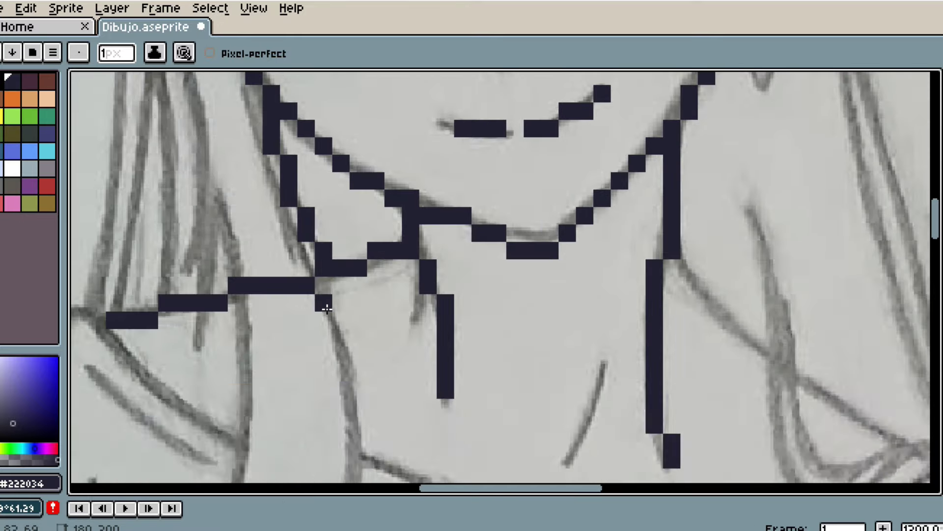
{"action": "scroll", "coordinate": [358, 293], "scroll_direction": "down", "scroll_amount": 2}
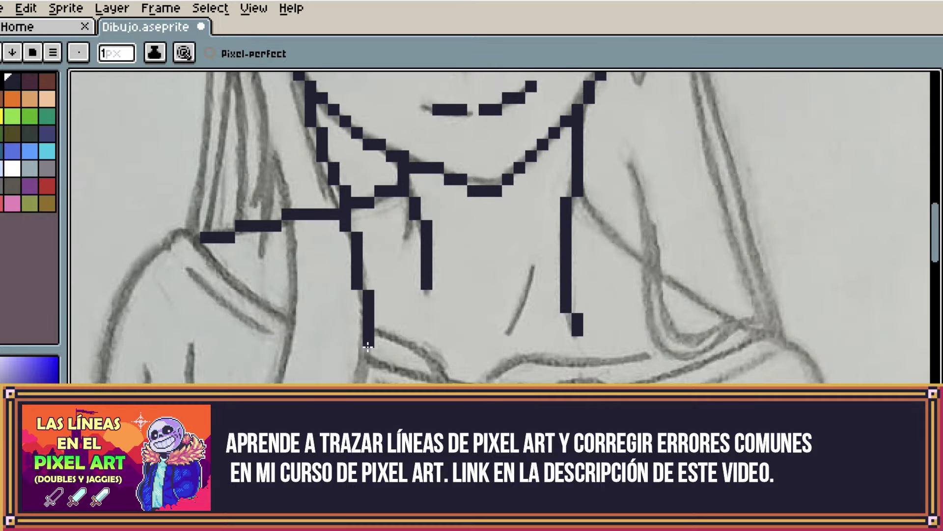
{"action": "scroll", "coordinate": [327, 450], "scroll_direction": "down", "scroll_amount": 2}
{"action": "mouse_move", "coordinate": [326, 449]}
{"action": "left_mouse_down"}
{"action": "mouse_move", "coordinate": [343, 276]}
{"action": "mouse_move", "coordinate": [320, 319]}
{"action": "mouse_move", "coordinate": [344, 367]}
{"action": "left_mouse_up"}
- Trace the curled tip of the front hair lock on the chest, undoing strokes that miss the sketch
{"action": "scroll", "coordinate": [343, 276], "scroll_direction": "up", "scroll_amount": 3}
{"action": "mouse_move", "coordinate": [281, 358]}
{"action": "left_mouse_down"}
{"action": "mouse_move", "coordinate": [250, 343]}
{"action": "mouse_move", "coordinate": [263, 375]}
{"action": "mouse_move", "coordinate": [238, 350]}
{"action": "mouse_move", "coordinate": [249, 270]}
{"action": "mouse_move", "coordinate": [239, 349]}
{"action": "mouse_move", "coordinate": [238, 278]}
{"action": "mouse_move", "coordinate": [255, 228]}
{"action": "mouse_move", "coordinate": [238, 282]}
{"action": "left_mouse_up"}
{"action": "left_click_drag", "start_coordinate": [238, 283], "coordinate": [238, 257]}
{"action": "key", "text": "ctrl+z"}
{"action": "mouse_move", "coordinate": [238, 305]}
{"action": "left_mouse_down"}
{"action": "mouse_move", "coordinate": [234, 278]}
{"action": "mouse_move", "coordinate": [269, 204]}
{"action": "mouse_move", "coordinate": [308, 374]}
{"action": "left_mouse_up"}
{"action": "left_click_drag", "start_coordinate": [308, 374], "coordinate": [320, 151]}
{"action": "key", "text": "ctrl+z"}
{"action": "mouse_move", "coordinate": [312, 303]}
{"action": "left_mouse_down"}
{"action": "mouse_move", "coordinate": [320, 146]}
{"action": "mouse_move", "coordinate": [386, 246]}
{"action": "left_mouse_up"}
{"action": "key", "text": "ctrl+z"}
{"action": "mouse_move", "coordinate": [378, 402]}
{"action": "left_mouse_down"}
{"action": "mouse_move", "coordinate": [378, 243]}
{"action": "mouse_move", "coordinate": [366, 257]}
{"action": "mouse_move", "coordinate": [358, 221]}
{"action": "left_mouse_up"}
- Trace the outer edge of the front hair lock between its tip and the side of the face, and save the file
{"action": "scroll", "coordinate": [386, 240], "scroll_direction": "down", "scroll_amount": 4}
{"action": "scroll", "coordinate": [388, 239], "scroll_direction": "up", "scroll_amount": 2}
{"action": "mouse_move", "coordinate": [351, 211]}
{"action": "left_mouse_down"}
{"action": "mouse_move", "coordinate": [344, 162]}
{"action": "mouse_move", "coordinate": [374, 212]}
{"action": "left_mouse_up"}
{"action": "key", "text": "ctrl+z"}
{"action": "key", "text": "ctrl+z"}
{"action": "left_click_drag", "start_coordinate": [353, 115], "coordinate": [366, 213]}
{"action": "scroll", "coordinate": [417, 237], "scroll_direction": "up", "scroll_amount": 1}
{"action": "mouse_move", "coordinate": [339, 129]}
{"action": "left_mouse_down"}
{"action": "mouse_move", "coordinate": [417, 237]}
{"action": "mouse_move", "coordinate": [425, 223]}
{"action": "mouse_move", "coordinate": [414, 275]}
{"action": "mouse_move", "coordinate": [436, 336]}
{"action": "mouse_move", "coordinate": [482, 218]}
{"action": "left_mouse_up"}
{"action": "scroll", "coordinate": [455, 336], "scroll_direction": "down", "scroll_amount": 5}
{"action": "scroll", "coordinate": [466, 347], "scroll_direction": "up", "scroll_amount": 5}
{"action": "left_click", "coordinate": [411, 325]}
{"action": "scroll", "coordinate": [466, 307], "scroll_direction": "down", "scroll_amount": 5}
{"action": "key", "text": "ctrl+s"}
- Trace the outermost edge of the left-side hair down to the shoulder, undoing misplaced strokes
{"action": "scroll", "coordinate": [478, 217], "scroll_direction": "up", "scroll_amount": 5}
{"action": "mouse_move", "coordinate": [476, 118]}
{"action": "left_mouse_down"}
{"action": "mouse_move", "coordinate": [490, 220]}
{"action": "mouse_move", "coordinate": [470, 294]}
{"action": "mouse_move", "coordinate": [469, 359]}
{"action": "mouse_move", "coordinate": [442, 415]}
{"action": "left_mouse_up"}
{"action": "key", "text": "ctrl+z"}
{"action": "scroll", "coordinate": [457, 383], "scroll_direction": "down", "scroll_amount": 5}
{"action": "scroll", "coordinate": [457, 383], "scroll_direction": "up", "scroll_amount": 4}
{"action": "key", "text": "ctrl+z"}
{"action": "left_click_drag", "start_coordinate": [448, 379], "coordinate": [439, 451]}
{"action": "scroll", "coordinate": [452, 467], "scroll_direction": "up", "scroll_amount": 4}
{"action": "key", "text": "ctrl+z"}
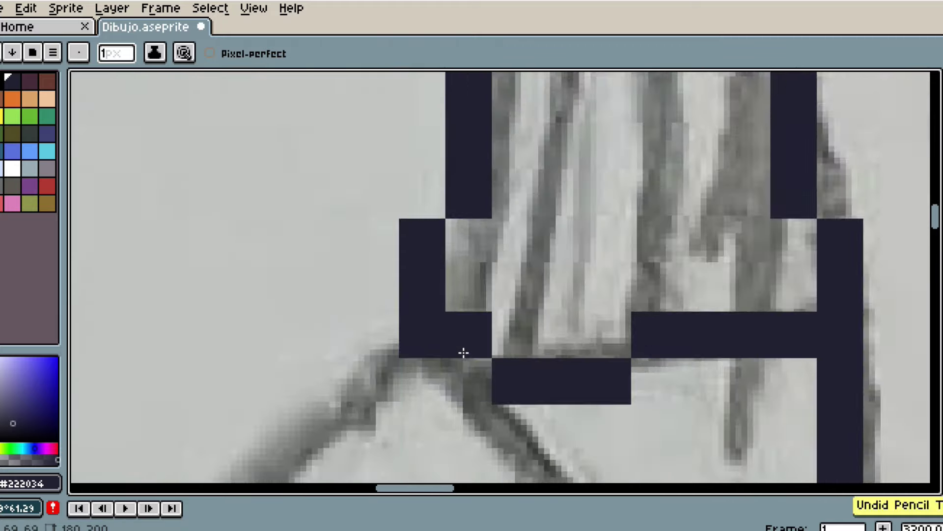
- Trace the rounded left shoulder and continue its outline down the outer edge of the upper sleeve
{"action": "scroll", "coordinate": [464, 352], "scroll_direction": "down", "scroll_amount": 2}
{"action": "scroll", "coordinate": [396, 377], "scroll_direction": "down", "scroll_amount": 4}
{"action": "scroll", "coordinate": [432, 368], "scroll_direction": "up", "scroll_amount": 4}
{"action": "mouse_move", "coordinate": [403, 155]}
{"action": "left_mouse_down"}
{"action": "mouse_move", "coordinate": [349, 225]}
{"action": "mouse_move", "coordinate": [321, 297]}
{"action": "mouse_move", "coordinate": [317, 350]}
{"action": "left_mouse_up"}
{"action": "left_click_drag", "start_coordinate": [296, 436], "coordinate": [341, 274]}
{"action": "mouse_move", "coordinate": [361, 200]}
{"action": "left_mouse_down"}
{"action": "mouse_move", "coordinate": [345, 387]}
{"action": "mouse_move", "coordinate": [334, 256]}
{"action": "mouse_move", "coordinate": [331, 399]}
{"action": "left_mouse_up"}
- Trace the two diagonal neckline trim lines on the left shoulder, ending beside the hair lock
{"action": "scroll", "coordinate": [334, 255], "scroll_direction": "down", "scroll_amount": 1}
{"action": "scroll", "coordinate": [332, 398], "scroll_direction": "down", "scroll_amount": 4}
{"action": "scroll", "coordinate": [440, 227], "scroll_direction": "up", "scroll_amount": 7}
{"action": "mouse_move", "coordinate": [440, 227]}
{"action": "left_mouse_down"}
{"action": "mouse_move", "coordinate": [364, 162]}
{"action": "mouse_move", "coordinate": [327, 115]}
{"action": "left_mouse_up"}
{"action": "scroll", "coordinate": [353, 172], "scroll_direction": "down", "scroll_amount": 2}
{"action": "scroll", "coordinate": [397, 211], "scroll_direction": "up", "scroll_amount": 2}
{"action": "mouse_move", "coordinate": [399, 231]}
{"action": "left_mouse_down"}
{"action": "mouse_move", "coordinate": [370, 229]}
{"action": "mouse_move", "coordinate": [259, 119]}
{"action": "left_mouse_up"}
{"action": "scroll", "coordinate": [272, 182], "scroll_direction": "down", "scroll_amount": 5}
{"action": "scroll", "coordinate": [382, 228], "scroll_direction": "up", "scroll_amount": 2}
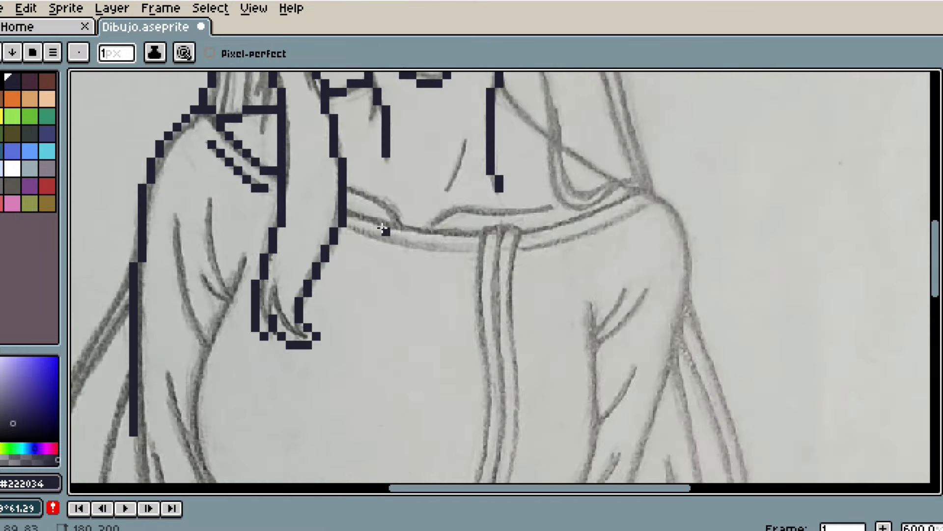
- Trace the short curved collarbone line running from the hair lock toward the middle of the chest, and save
{"action": "scroll", "coordinate": [361, 197], "scroll_direction": "up", "scroll_amount": 4}
{"action": "key", "text": "ctrl+s"}
{"action": "mouse_move", "coordinate": [337, 174]}
{"action": "left_mouse_down"}
{"action": "mouse_move", "coordinate": [392, 183]}
{"action": "mouse_move", "coordinate": [494, 223]}
{"action": "mouse_move", "coordinate": [505, 270]}
{"action": "left_mouse_up"}
{"action": "scroll", "coordinate": [534, 277], "scroll_direction": "down", "scroll_amount": 8}
{"action": "scroll", "coordinate": [617, 246], "scroll_direction": "up", "scroll_amount": 1}
{"action": "key", "text": "ctrl+s"}
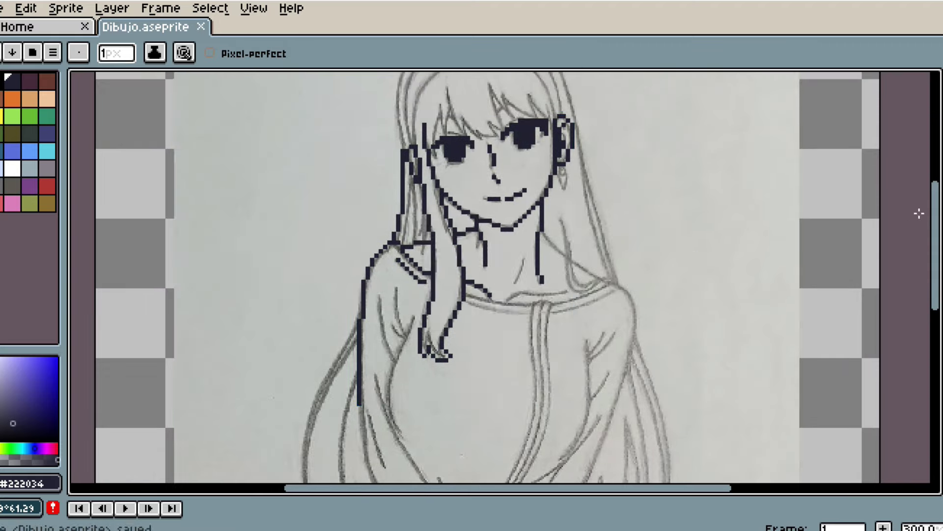
- Trace the right shoulder slope from the neck and the outer contour of the upper sleeve, undoing misplaced strokes, and save
{"action": "scroll", "coordinate": [529, 232], "scroll_direction": "up", "scroll_amount": 6}
{"action": "mouse_move", "coordinate": [478, 182]}
{"action": "left_mouse_down"}
{"action": "mouse_move", "coordinate": [542, 261]}
{"action": "mouse_move", "coordinate": [618, 318]}
{"action": "left_mouse_up"}
{"action": "key", "text": "ctrl+z"}
{"action": "mouse_move", "coordinate": [573, 286]}
{"action": "left_mouse_down"}
{"action": "mouse_move", "coordinate": [753, 373]}
{"action": "mouse_move", "coordinate": [711, 361]}
{"action": "mouse_move", "coordinate": [720, 357]}
{"action": "mouse_move", "coordinate": [804, 394]}
{"action": "mouse_move", "coordinate": [827, 425]}
{"action": "mouse_move", "coordinate": [703, 174]}
{"action": "mouse_move", "coordinate": [656, 114]}
{"action": "mouse_move", "coordinate": [675, 170]}
{"action": "mouse_move", "coordinate": [678, 244]}
{"action": "mouse_move", "coordinate": [658, 292]}
{"action": "mouse_move", "coordinate": [638, 397]}
{"action": "mouse_move", "coordinate": [576, 281]}
{"action": "mouse_move", "coordinate": [604, 215]}
{"action": "mouse_move", "coordinate": [533, 429]}
{"action": "left_mouse_up"}
{"action": "key", "text": "ctrl+z"}
{"action": "key", "text": "ctrl+z"}
{"action": "key", "text": "ctrl+z"}
{"action": "scroll", "coordinate": [575, 281], "scroll_direction": "up", "scroll_amount": 1}
{"action": "key", "text": "ctrl+s"}
{"action": "scroll", "coordinate": [533, 429], "scroll_direction": "down", "scroll_amount": 4}
{"action": "left_click_drag", "start_coordinate": [936, 244], "coordinate": [936, 268]}
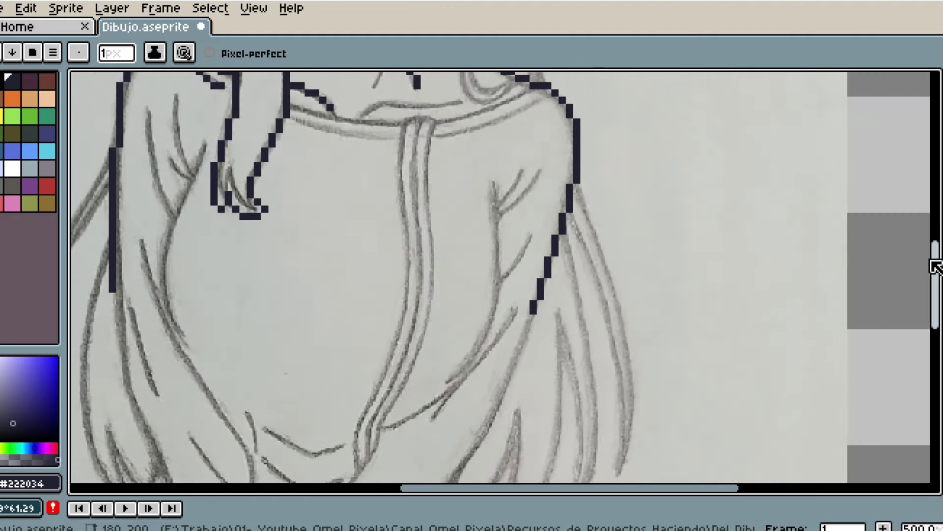
- Continue the outer contour of the right sleeve down to the waist, undoing strokes that stray
{"action": "scroll", "coordinate": [533, 313], "scroll_direction": "up", "scroll_amount": 5}
{"action": "mouse_move", "coordinate": [435, 162]}
{"action": "left_mouse_down"}
{"action": "mouse_move", "coordinate": [345, 427]}
{"action": "mouse_move", "coordinate": [425, 238]}
{"action": "left_mouse_up"}
{"action": "key", "text": "ctrl+z"}
{"action": "left_click_drag", "start_coordinate": [423, 241], "coordinate": [322, 415]}
{"action": "key", "text": "ctrl+z"}
- Trace the right side of the sweater from the waist over the hip to the hem, redoing misplaced strokes, and save
{"action": "left_click_drag", "start_coordinate": [936, 322], "coordinate": [936, 346]}
{"action": "left_click_drag", "start_coordinate": [327, 112], "coordinate": [266, 166]}
{"action": "key", "text": "ctrl+z"}
{"action": "scroll", "coordinate": [347, 167], "scroll_direction": "down", "scroll_amount": 1}
{"action": "mouse_move", "coordinate": [329, 128]}
{"action": "left_mouse_down"}
{"action": "mouse_move", "coordinate": [294, 193]}
{"action": "mouse_move", "coordinate": [348, 376]}
{"action": "mouse_move", "coordinate": [353, 131]}
{"action": "mouse_move", "coordinate": [386, 251]}
{"action": "left_mouse_up"}
{"action": "key", "text": "ctrl+z"}
{"action": "mouse_move", "coordinate": [353, 143]}
{"action": "left_mouse_down"}
{"action": "mouse_move", "coordinate": [371, 166]}
{"action": "mouse_move", "coordinate": [391, 387]}
{"action": "mouse_move", "coordinate": [429, 324]}
{"action": "left_mouse_up"}
{"action": "left_click_drag", "start_coordinate": [409, 344], "coordinate": [395, 430]}
{"action": "scroll", "coordinate": [390, 437], "scroll_direction": "down", "scroll_amount": 5}
{"action": "key", "text": "ctrl+s"}
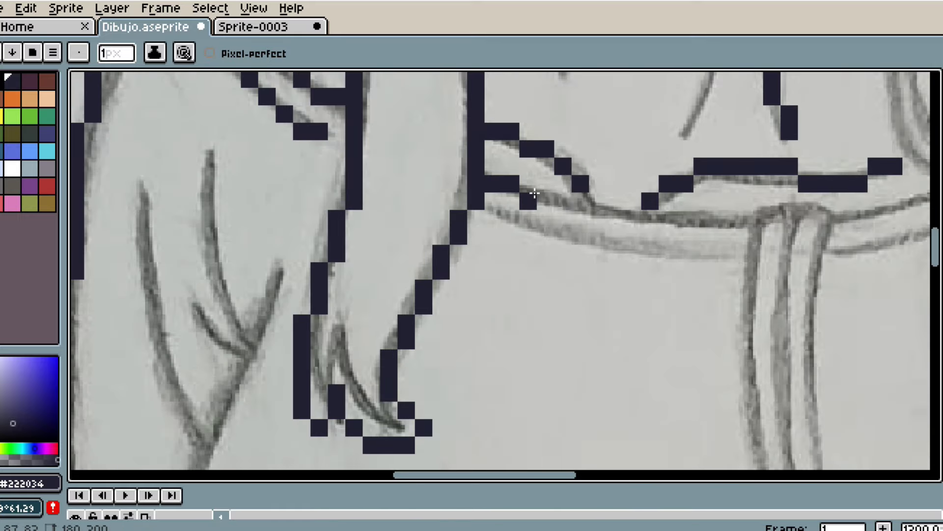
- Trace the upper and lower edges of the sweater's neckline band from the hair lock across the chest to the right shoulder
{"action": "mouse_move", "coordinate": [536, 199]}
{"action": "left_mouse_down"}
{"action": "mouse_move", "coordinate": [643, 221]}
{"action": "mouse_move", "coordinate": [756, 219]}
{"action": "left_mouse_up"}
{"action": "left_click_drag", "start_coordinate": [474, 218], "coordinate": [563, 254]}
{"action": "scroll", "coordinate": [732, 253], "scroll_direction": "down", "scroll_amount": 5}
{"action": "scroll", "coordinate": [790, 245], "scroll_direction": "up", "scroll_amount": 6}
{"action": "mouse_move", "coordinate": [597, 255]}
{"action": "left_mouse_down"}
{"action": "mouse_move", "coordinate": [733, 253]}
{"action": "mouse_move", "coordinate": [639, 247]}
{"action": "mouse_move", "coordinate": [869, 176]}
{"action": "left_mouse_up"}
{"action": "key", "text": "ctrl+z"}
{"action": "scroll", "coordinate": [708, 261], "scroll_direction": "down", "scroll_amount": 6}
{"action": "scroll", "coordinate": [739, 265], "scroll_direction": "up", "scroll_amount": 4}
{"action": "mouse_move", "coordinate": [715, 236]}
{"action": "left_mouse_down"}
{"action": "mouse_move", "coordinate": [546, 306]}
{"action": "mouse_move", "coordinate": [450, 336]}
{"action": "mouse_move", "coordinate": [361, 348]}
{"action": "left_mouse_up"}
- Close the neckline band at the centre and trace the upper part of the vertical stripe's two outer edges below it
{"action": "left_click", "coordinate": [341, 287]}
{"action": "scroll", "coordinate": [341, 287], "scroll_direction": "up", "scroll_amount": 5}
{"action": "scroll", "coordinate": [341, 288], "scroll_direction": "down", "scroll_amount": 3}
{"action": "left_click_drag", "start_coordinate": [358, 289], "coordinate": [356, 328]}
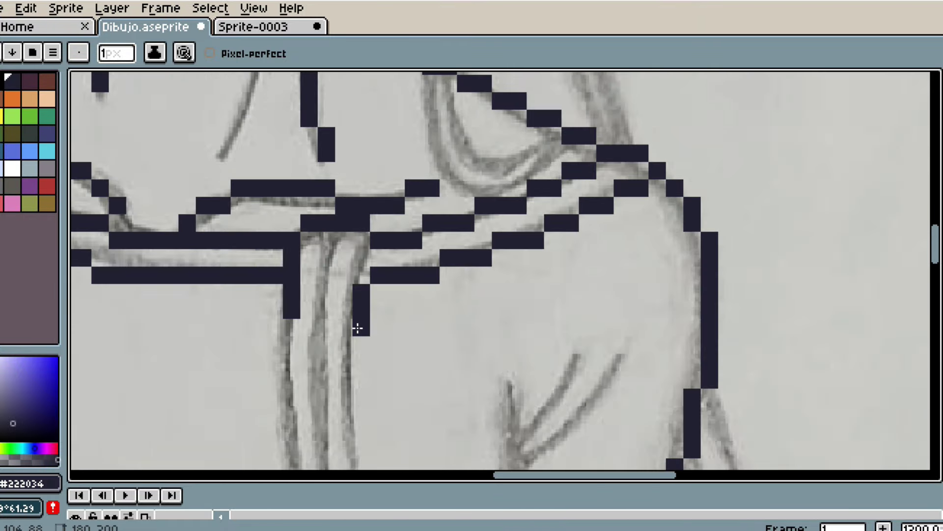
{"action": "left_click", "coordinate": [379, 257]}
{"action": "scroll", "coordinate": [385, 262], "scroll_direction": "down", "scroll_amount": 4}
{"action": "scroll", "coordinate": [355, 330], "scroll_direction": "up", "scroll_amount": 4}
{"action": "left_click_drag", "start_coordinate": [351, 192], "coordinate": [351, 281]}
{"action": "left_click_drag", "start_coordinate": [417, 222], "coordinate": [421, 332]}
{"action": "left_click_drag", "start_coordinate": [351, 295], "coordinate": [354, 350]}
{"action": "scroll", "coordinate": [354, 320], "scroll_direction": "down", "scroll_amount": 4}
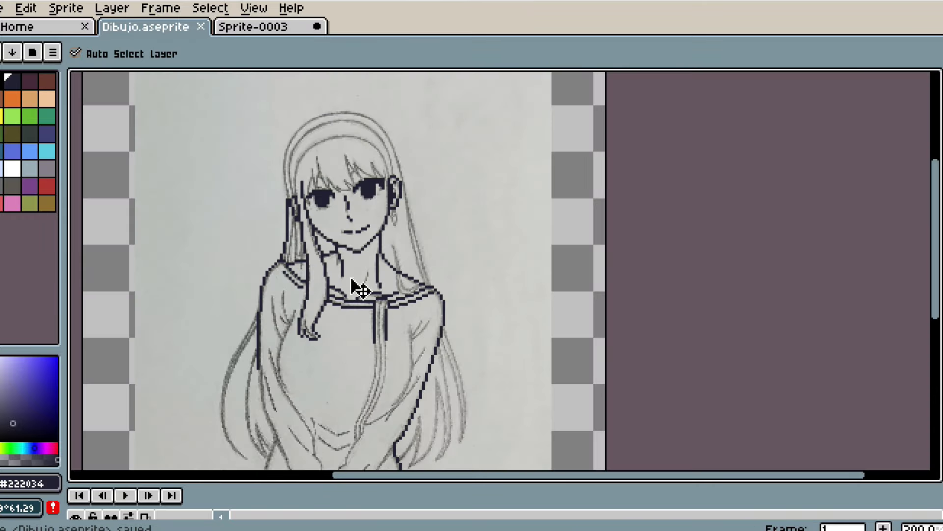
- Trace the outer edge of the long hair from beside the ear down toward the right shoulder, and save
{"action": "scroll", "coordinate": [428, 296], "scroll_direction": "up", "scroll_amount": 4}
{"action": "scroll", "coordinate": [679, 212], "scroll_direction": "down", "scroll_amount": 2}
{"action": "scroll", "coordinate": [661, 147], "scroll_direction": "up", "scroll_amount": 5}
{"action": "left_click_drag", "start_coordinate": [637, 240], "coordinate": [636, 269]}
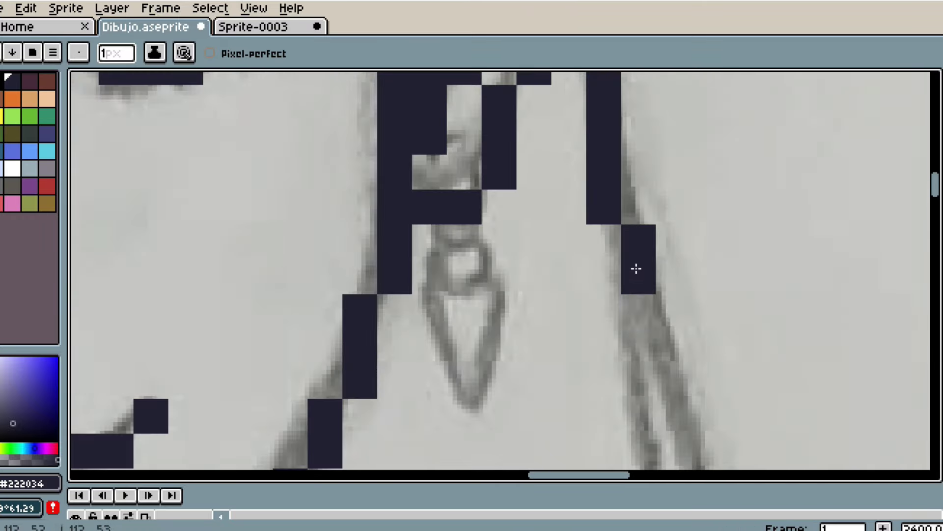
{"action": "scroll", "coordinate": [636, 275], "scroll_direction": "down", "scroll_amount": 5}
{"action": "key", "text": "ctrl+z"}
{"action": "scroll", "coordinate": [636, 294], "scroll_direction": "up", "scroll_amount": 4}
{"action": "left_click_drag", "start_coordinate": [633, 171], "coordinate": [686, 384]}
{"action": "scroll", "coordinate": [693, 339], "scroll_direction": "down", "scroll_amount": 5}
{"action": "scroll", "coordinate": [688, 354], "scroll_direction": "up", "scroll_amount": 3}
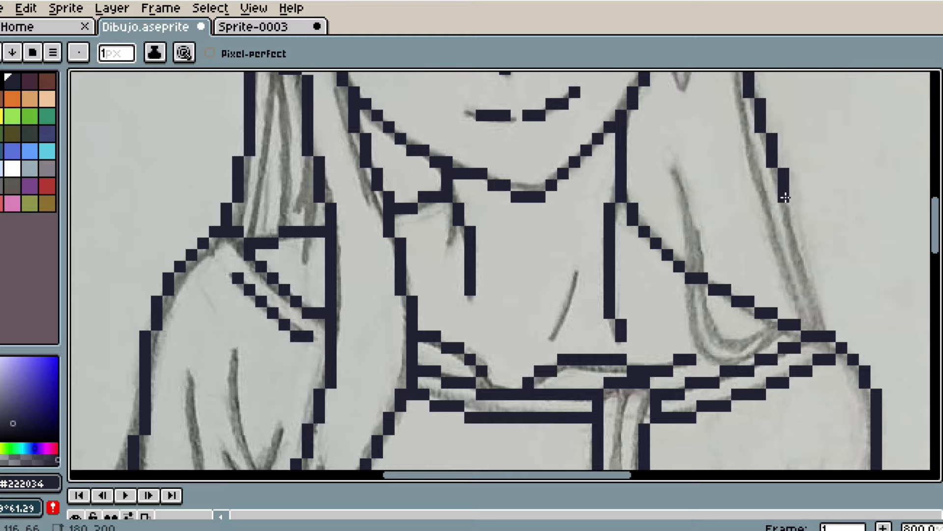
{"action": "key", "text": "ctrl+s"}
- Trace the outer contour of the head from above the ear over the crown and down the opposite side, and save
{"action": "scroll", "coordinate": [816, 295], "scroll_direction": "down", "scroll_amount": 5}
{"action": "scroll", "coordinate": [812, 272], "scroll_direction": "up", "scroll_amount": 5}
{"action": "scroll", "coordinate": [695, 219], "scroll_direction": "down", "scroll_amount": 5}
{"action": "scroll", "coordinate": [629, 179], "scroll_direction": "up", "scroll_amount": 5}
{"action": "scroll", "coordinate": [752, 154], "scroll_direction": "down", "scroll_amount": 2}
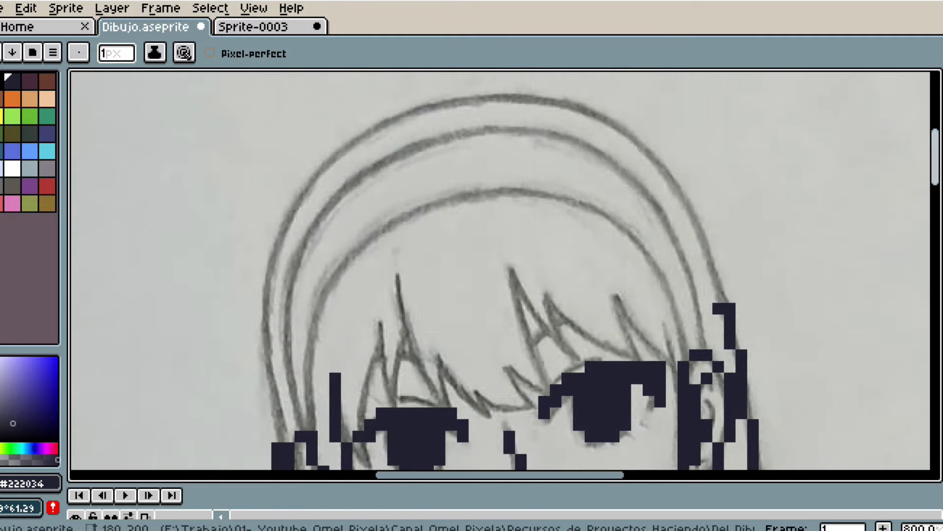
{"action": "left_click", "coordinate": [694, 204], "text": "shift"}
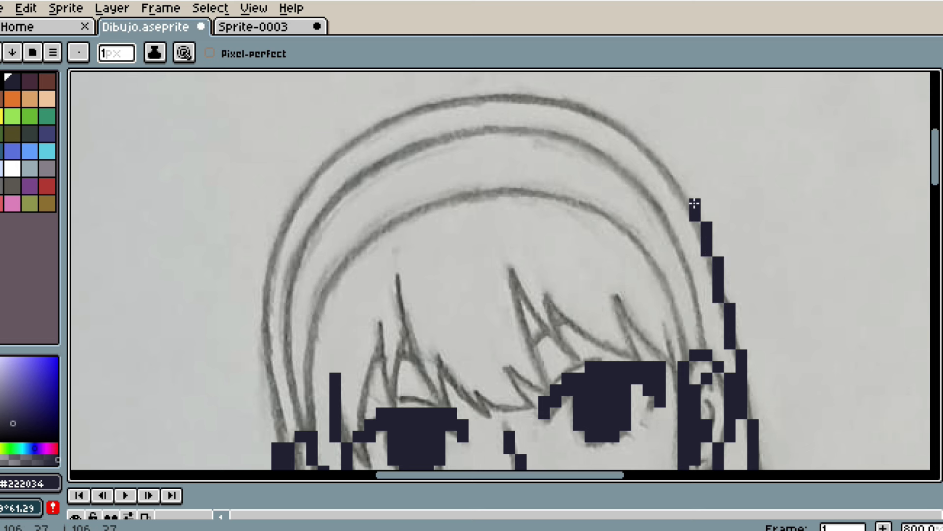
{"action": "mouse_move", "coordinate": [588, 100]}
{"action": "left_mouse_down"}
{"action": "mouse_move", "coordinate": [557, 88]}
{"action": "mouse_move", "coordinate": [452, 85]}
{"action": "mouse_move", "coordinate": [370, 123]}
{"action": "left_mouse_up"}
{"action": "left_click", "coordinate": [406, 112]}
{"action": "key", "text": "ctrl+z"}
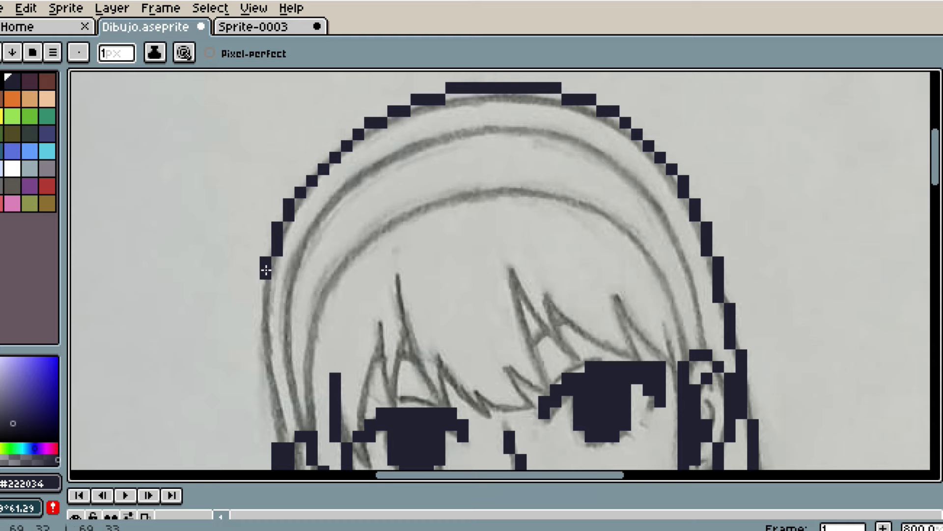
{"action": "scroll", "coordinate": [320, 280], "scroll_direction": "down", "scroll_amount": 5}
{"action": "key", "text": "ctrl+s"}
{"action": "left_click_drag", "start_coordinate": [935, 215], "coordinate": [935, 282]}
{"action": "scroll", "coordinate": [333, 301], "scroll_direction": "down", "scroll_amount": 1}
{"action": "key", "text": "ctrl+s"}
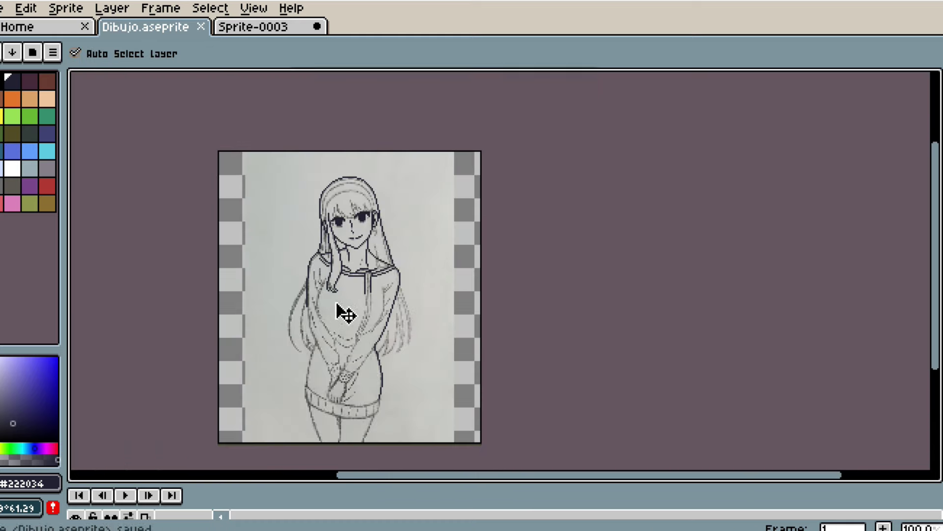
- Trace the outer edge of the left sleeve down the forearm and round the end of the cuff
{"action": "scroll", "coordinate": [309, 322], "scroll_direction": "up", "scroll_amount": 5}
{"action": "left_click_drag", "start_coordinate": [308, 231], "coordinate": [322, 333]}
{"action": "left_click_drag", "start_coordinate": [935, 291], "coordinate": [935, 330]}
{"action": "scroll", "coordinate": [331, 214], "scroll_direction": "up", "scroll_amount": 3}
{"action": "left_click_drag", "start_coordinate": [359, 163], "coordinate": [382, 208]}
{"action": "key", "text": "ctrl+z"}
{"action": "mouse_move", "coordinate": [359, 163]}
{"action": "left_mouse_down"}
{"action": "mouse_move", "coordinate": [362, 206]}
{"action": "mouse_move", "coordinate": [421, 323]}
{"action": "mouse_move", "coordinate": [450, 418]}
{"action": "left_mouse_up"}
{"action": "scroll", "coordinate": [432, 358], "scroll_direction": "down", "scroll_amount": 3}
{"action": "left_click_drag", "start_coordinate": [431, 357], "coordinate": [457, 394]}
{"action": "scroll", "coordinate": [457, 395], "scroll_direction": "up", "scroll_amount": 1}
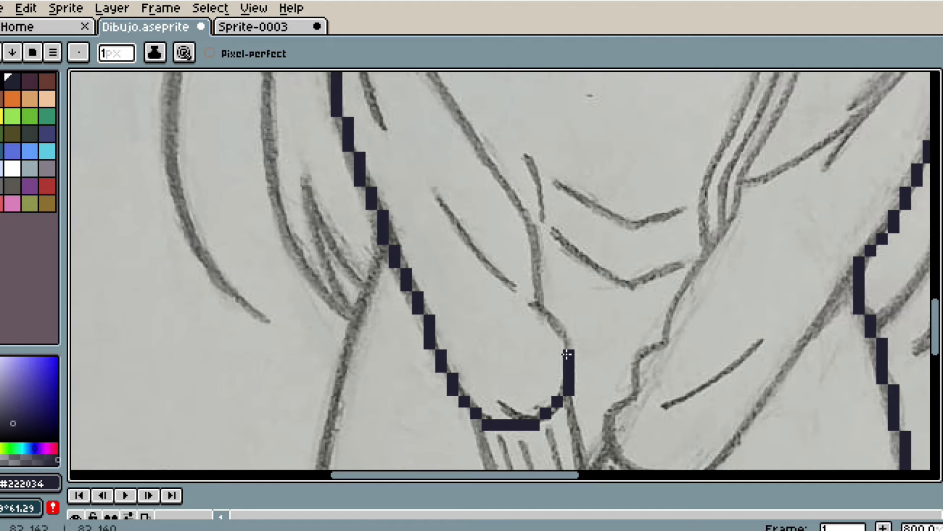
- Trace the inner edge of the left sleeve's forearm and the short fold line inside it, saving the file
{"action": "key", "text": "ctrl+z"}
{"action": "left_click_drag", "start_coordinate": [534, 269], "coordinate": [510, 201]}
{"action": "key", "text": "ctrl+z"}
{"action": "left_click_drag", "start_coordinate": [476, 158], "coordinate": [476, 149]}
{"action": "scroll", "coordinate": [475, 146], "scroll_direction": "down", "scroll_amount": 4}
{"action": "left_click_drag", "start_coordinate": [935, 300], "coordinate": [934, 251]}
{"action": "key", "text": "ctrl+s"}
{"action": "scroll", "coordinate": [472, 328], "scroll_direction": "up", "scroll_amount": 4}
{"action": "left_click_drag", "start_coordinate": [470, 321], "coordinate": [457, 304]}
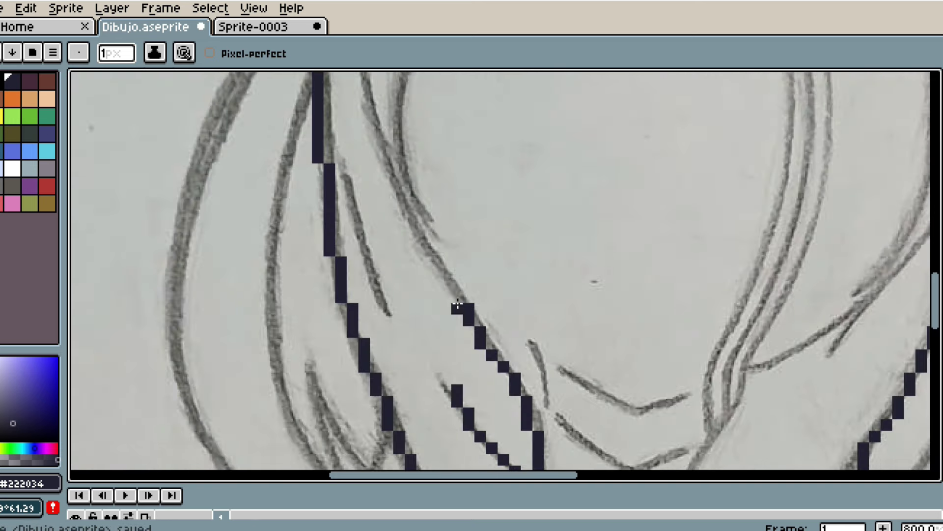
- Continue the left sleeve's inner edge upward and trace the chest's side curve to the armpit beside the hair lock, saving the file
{"action": "left_click_drag", "start_coordinate": [386, 169], "coordinate": [375, 121]}
{"action": "left_click_drag", "start_coordinate": [935, 280], "coordinate": [935, 256]}
{"action": "left_click_drag", "start_coordinate": [365, 273], "coordinate": [363, 226]}
{"action": "key", "text": "ctrl+z"}
{"action": "scroll", "coordinate": [407, 326], "scroll_direction": "up", "scroll_amount": 2}
{"action": "left_click_drag", "start_coordinate": [392, 344], "coordinate": [408, 273]}
{"action": "key", "text": "ctrl+z"}
{"action": "left_click_drag", "start_coordinate": [452, 174], "coordinate": [493, 105]}
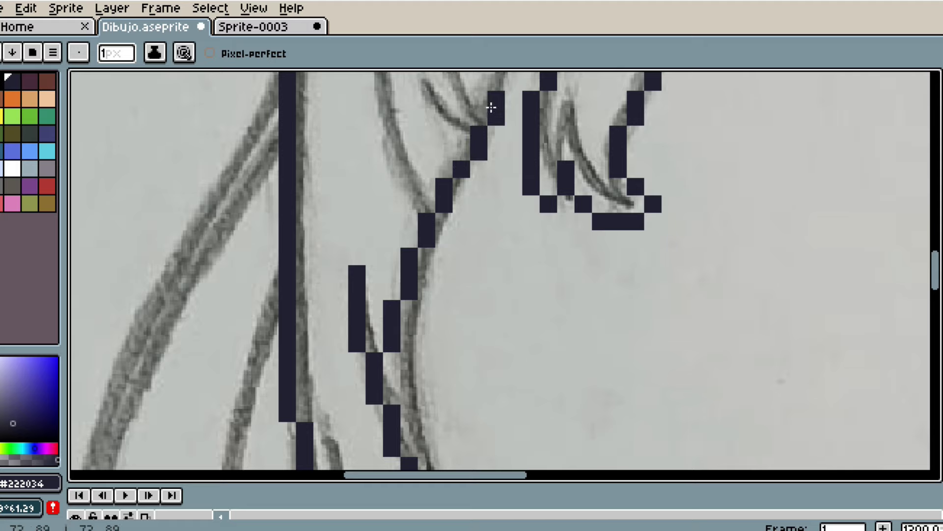
{"action": "left_click_drag", "start_coordinate": [935, 275], "coordinate": [935, 256]}
{"action": "scroll", "coordinate": [518, 224], "scroll_direction": "down", "scroll_amount": 5}
{"action": "key", "text": "ctrl+s"}
- Trace the fold lines on the upper left sleeve near the armpit, and save
{"action": "mouse_move", "coordinate": [496, 275]}
{"action": "left_mouse_down"}
{"action": "mouse_move", "coordinate": [517, 223]}
{"action": "mouse_move", "coordinate": [496, 239]}
{"action": "mouse_move", "coordinate": [482, 183]}
{"action": "left_mouse_up"}
{"action": "scroll", "coordinate": [505, 246], "scroll_direction": "up", "scroll_amount": 4}
{"action": "key", "text": "ctrl+z"}
{"action": "mouse_move", "coordinate": [494, 253]}
{"action": "left_mouse_down"}
{"action": "mouse_move", "coordinate": [473, 230]}
{"action": "mouse_move", "coordinate": [462, 290]}
{"action": "mouse_move", "coordinate": [434, 169]}
{"action": "left_mouse_up"}
{"action": "scroll", "coordinate": [442, 171], "scroll_direction": "down", "scroll_amount": 5}
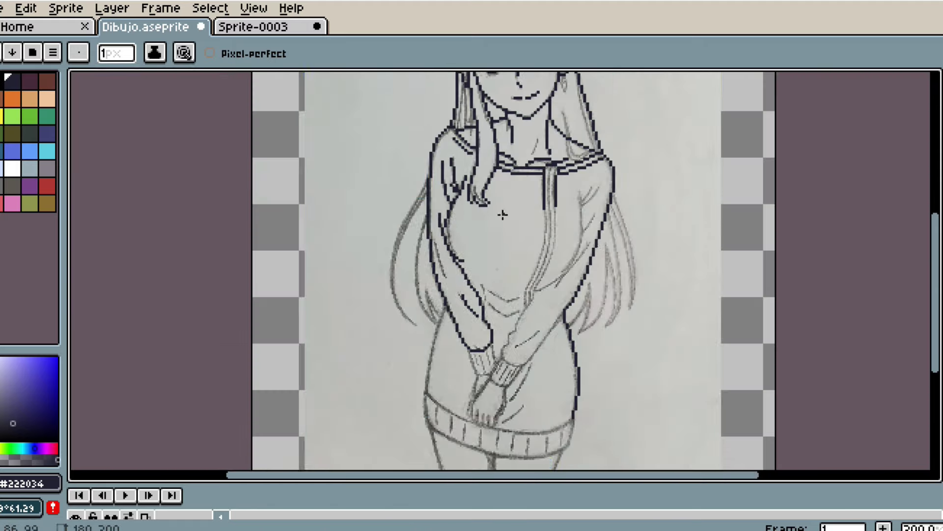
{"action": "key", "text": "ctrl+s"}
- Begin the lower edge of the right sleeve with a short line beside the hip, and save
{"action": "scroll", "coordinate": [567, 263], "scroll_direction": "up", "scroll_amount": 3}
{"action": "scroll", "coordinate": [560, 268], "scroll_direction": "down", "scroll_amount": 3}
{"action": "scroll", "coordinate": [545, 320], "scroll_direction": "up", "scroll_amount": 4}
{"action": "left_click_drag", "start_coordinate": [540, 303], "coordinate": [530, 315]}
{"action": "key", "text": "ctrl+s"}
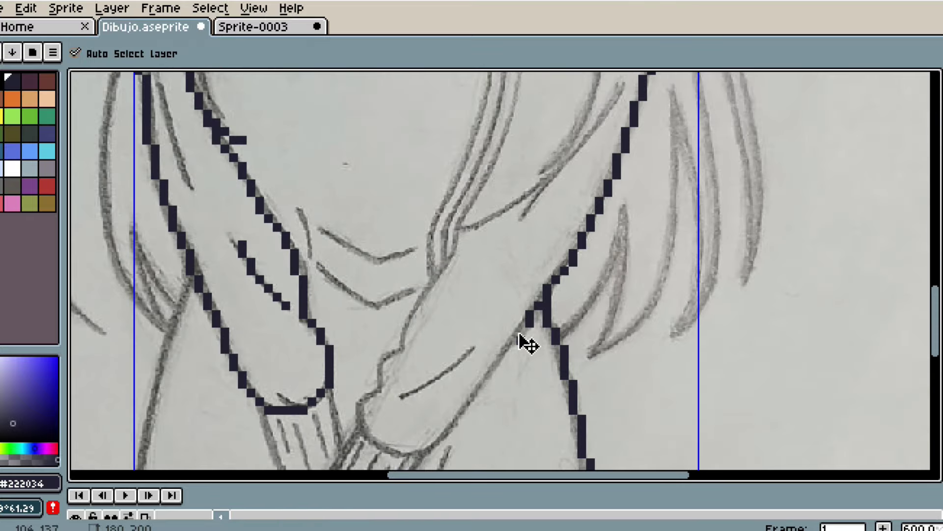
- Trace the top edge of the sweater's hem band across the body from the right side to the left side
{"action": "scroll", "coordinate": [527, 331], "scroll_direction": "down", "scroll_amount": 3}
{"action": "scroll", "coordinate": [545, 388], "scroll_direction": "up", "scroll_amount": 2}
{"action": "scroll", "coordinate": [544, 388], "scroll_direction": "up", "scroll_amount": 2}
{"action": "left_click_drag", "start_coordinate": [502, 380], "coordinate": [472, 401]}
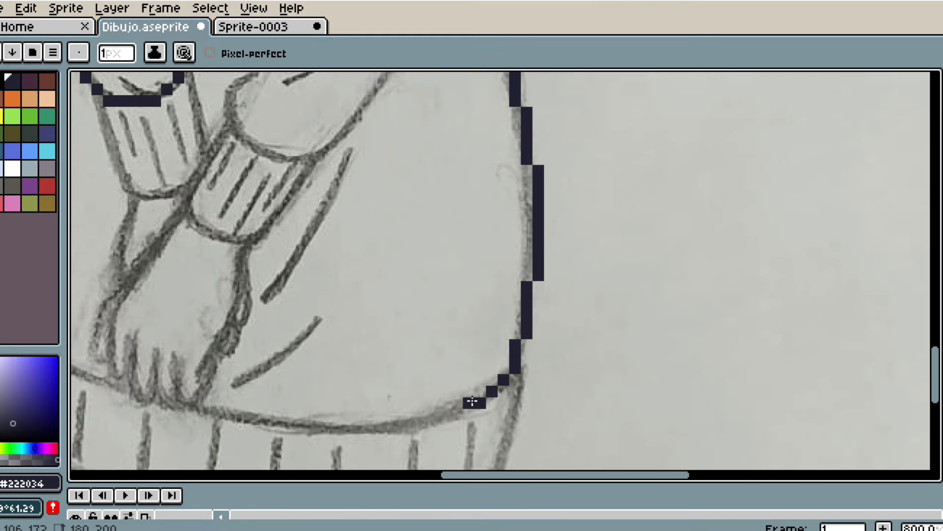
{"action": "key", "text": "ctrl+z"}
{"action": "left_click_drag", "start_coordinate": [375, 426], "coordinate": [307, 433]}
{"action": "left_click_drag", "start_coordinate": [261, 415], "coordinate": [110, 390]}
{"action": "key", "text": "ctrl+z"}
{"action": "scroll", "coordinate": [109, 391], "scroll_direction": "down", "scroll_amount": 4}
{"action": "scroll", "coordinate": [342, 426], "scroll_direction": "up", "scroll_amount": 4}
{"action": "left_click_drag", "start_coordinate": [396, 377], "coordinate": [369, 373]}
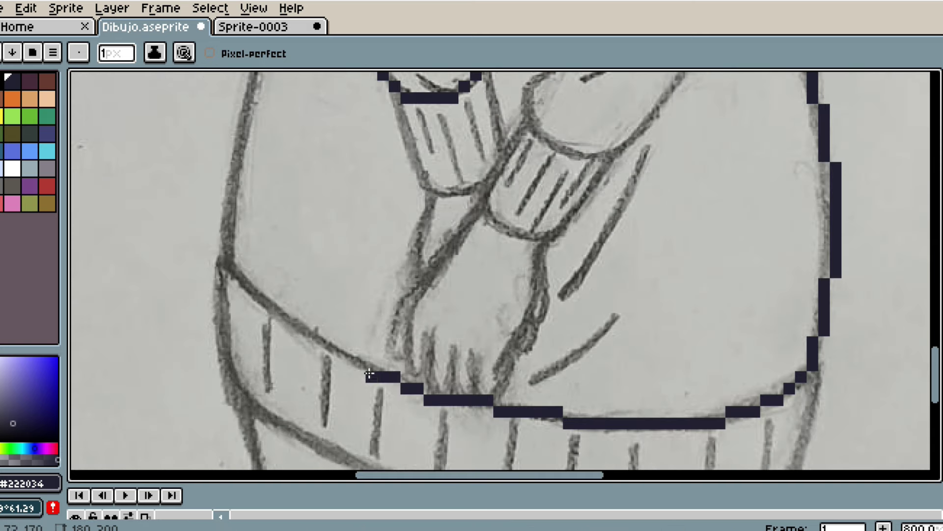
{"action": "key", "text": "ctrl+z"}
{"action": "left_click_drag", "start_coordinate": [268, 307], "coordinate": [223, 255]}
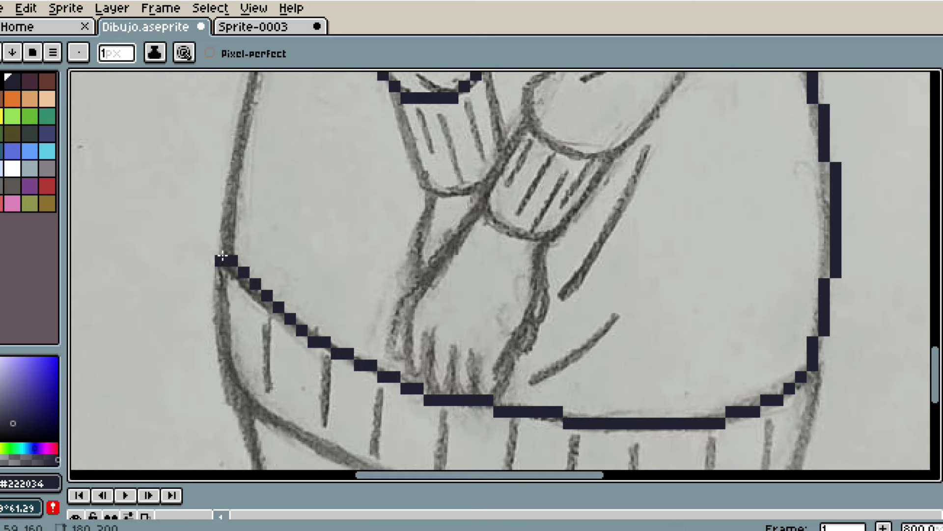
- Trace both ends and the full lower edge of the sweater's hem band, saving the file along the way
{"action": "left_click", "coordinate": [278, 425], "text": "shift"}
{"action": "scroll", "coordinate": [279, 426], "scroll_direction": "down", "scroll_amount": 3}
{"action": "key", "text": "ctrl+s"}
{"action": "scroll", "coordinate": [508, 369], "scroll_direction": "up", "scroll_amount": 3}
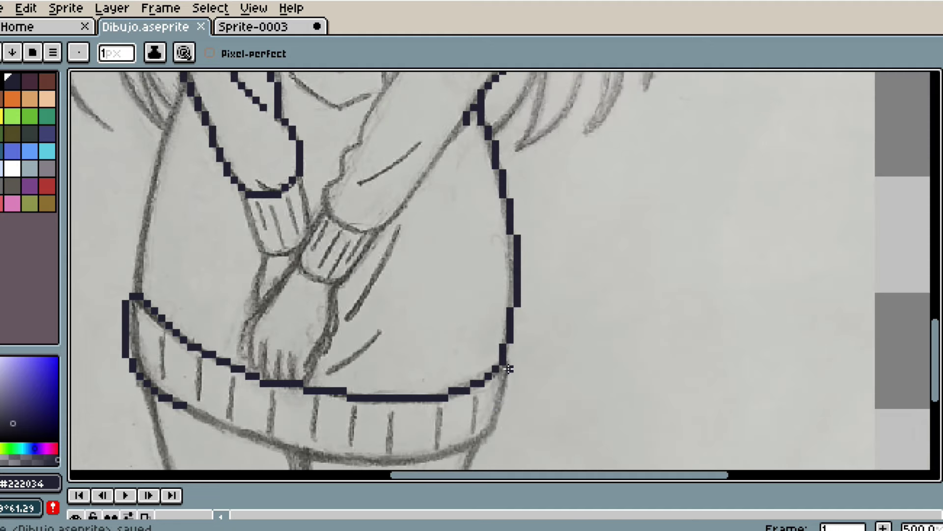
{"action": "scroll", "coordinate": [474, 438], "scroll_direction": "down", "scroll_amount": 3}
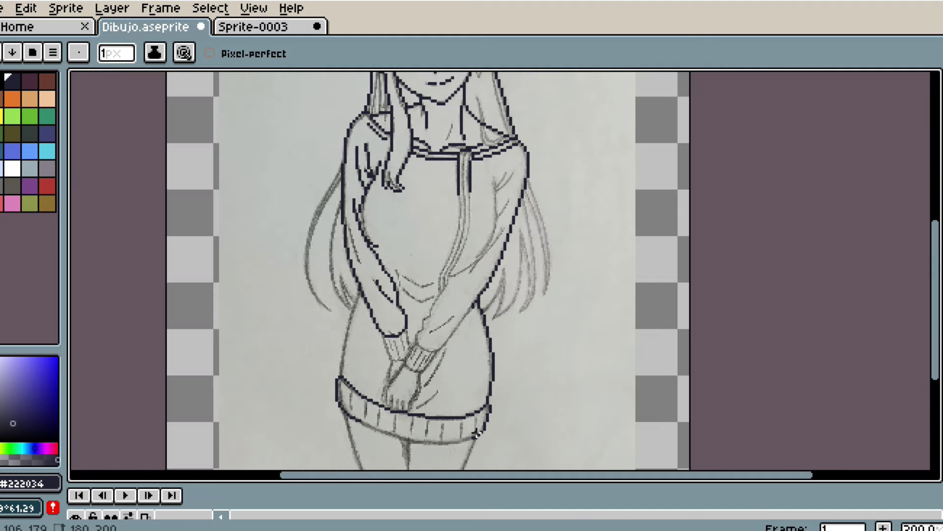
{"action": "scroll", "coordinate": [449, 433], "scroll_direction": "up", "scroll_amount": 4}
{"action": "key", "text": "ctrl+s"}
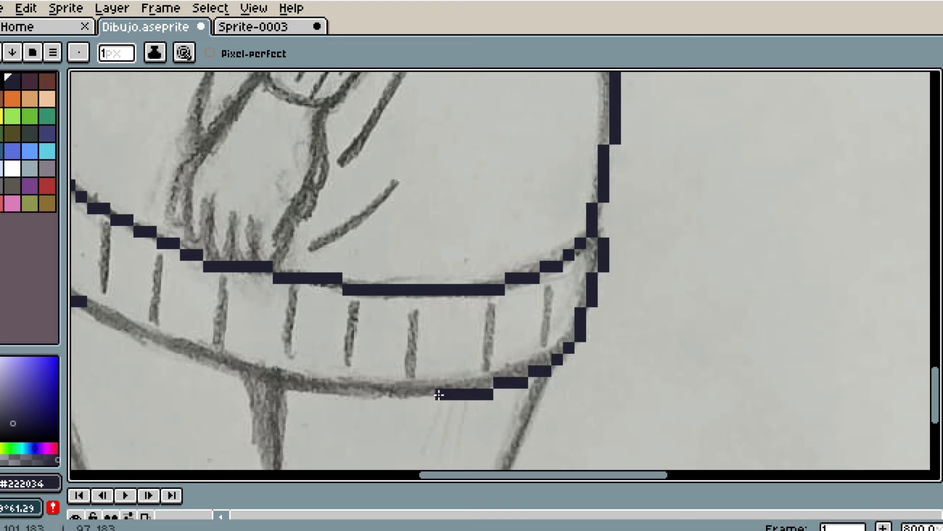
{"action": "left_click_drag", "start_coordinate": [439, 394], "coordinate": [283, 386]}
{"action": "scroll", "coordinate": [249, 378], "scroll_direction": "up", "scroll_amount": 2}
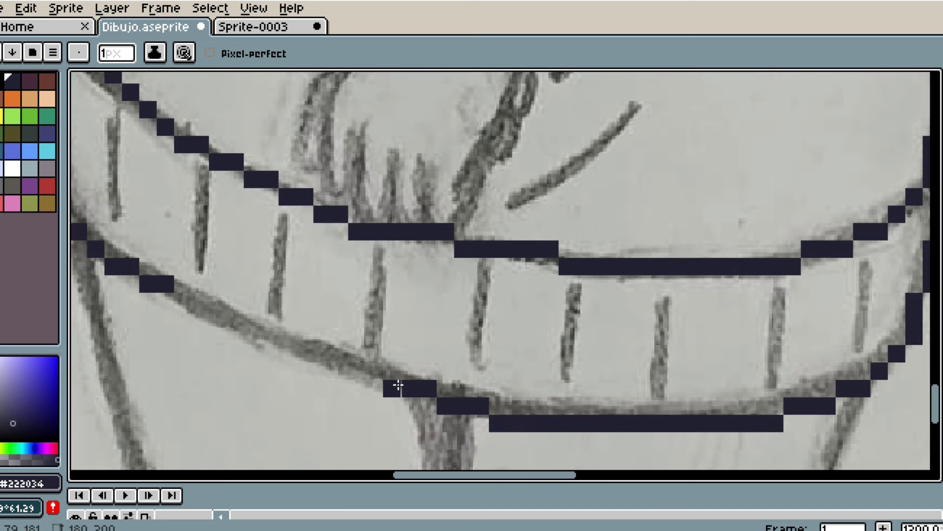
{"action": "key", "text": "ctrl+z"}
{"action": "left_click_drag", "start_coordinate": [316, 353], "coordinate": [182, 301]}
{"action": "scroll", "coordinate": [282, 349], "scroll_direction": "down", "scroll_amount": 5}
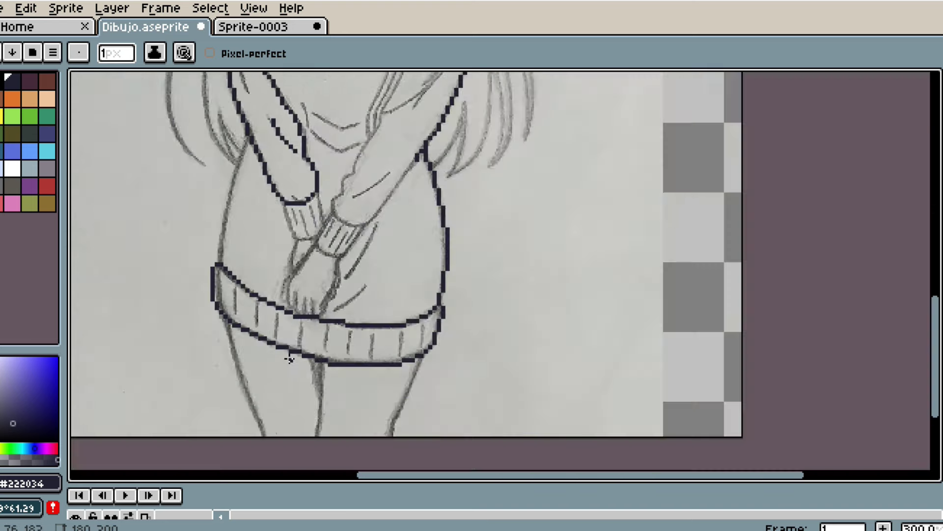
- Trace the left side of the sweater from the hem band up to the left sleeve
{"action": "scroll", "coordinate": [236, 216], "scroll_direction": "up", "scroll_amount": 4}
{"action": "left_click_drag", "start_coordinate": [182, 344], "coordinate": [199, 231]}
{"action": "left_click_drag", "start_coordinate": [223, 130], "coordinate": [227, 109]}
{"action": "left_click_drag", "start_coordinate": [935, 353], "coordinate": [936, 316]}
{"action": "scroll", "coordinate": [275, 355], "scroll_direction": "up", "scroll_amount": 2}
{"action": "left_click_drag", "start_coordinate": [173, 373], "coordinate": [242, 202]}
{"action": "key", "text": "ctrl+z"}
{"action": "left_click_drag", "start_coordinate": [216, 259], "coordinate": [243, 203]}
{"action": "scroll", "coordinate": [209, 324], "scroll_direction": "down", "scroll_amount": 7}
{"action": "scroll", "coordinate": [225, 347], "scroll_direction": "up", "scroll_amount": 5}
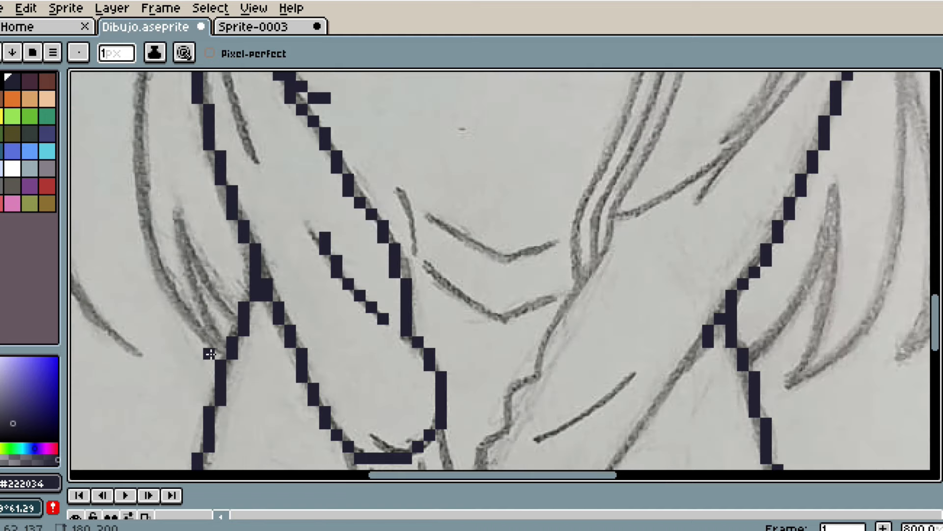
- Trace the inner hair strand behind the left sleeve from the hip up to the upper arm, and save
{"action": "left_click_drag", "start_coordinate": [175, 317], "coordinate": [173, 297]}
{"action": "left_click_drag", "start_coordinate": [146, 225], "coordinate": [140, 155]}
{"action": "left_click_drag", "start_coordinate": [936, 326], "coordinate": [936, 291]}
{"action": "left_click_drag", "start_coordinate": [141, 383], "coordinate": [137, 301]}
{"action": "key", "text": "ctrl+z"}
{"action": "key", "text": "l"}
{"action": "left_click_drag", "start_coordinate": [141, 375], "coordinate": [151, 229]}
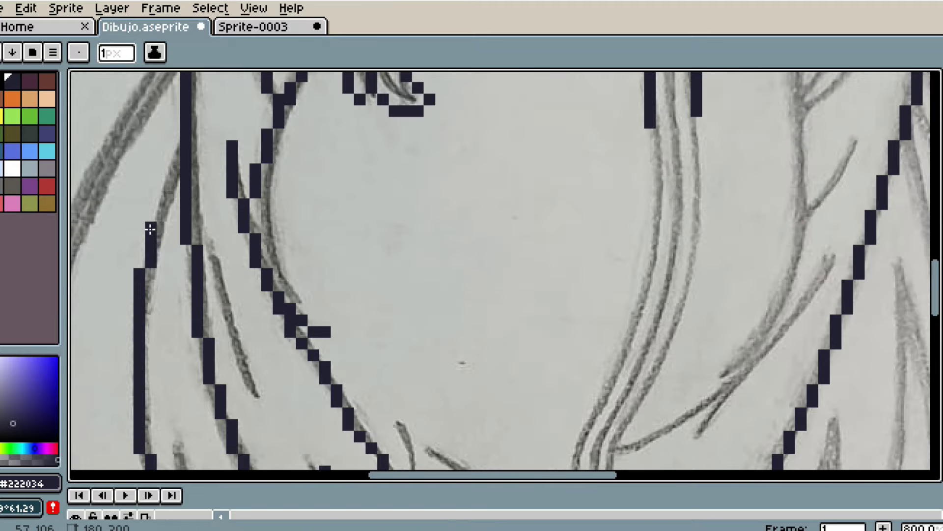
{"action": "scroll", "coordinate": [170, 143], "scroll_direction": "down", "scroll_amount": 6}
{"action": "key", "text": "ctrl+s"}
- Draw the outer lines of both thighs and the line between them below the hem band, and save
{"action": "scroll", "coordinate": [170, 147], "scroll_direction": "up", "scroll_amount": 1}
{"action": "scroll", "coordinate": [240, 295], "scroll_direction": "down", "scroll_amount": 1}
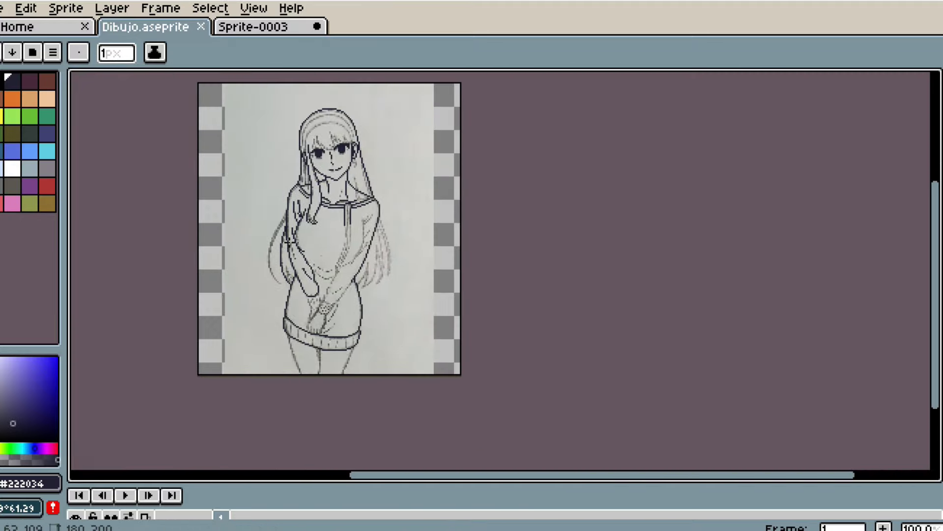
{"action": "scroll", "coordinate": [305, 371], "scroll_direction": "up", "scroll_amount": 6}
{"action": "left_click_drag", "start_coordinate": [233, 203], "coordinate": [235, 238]}
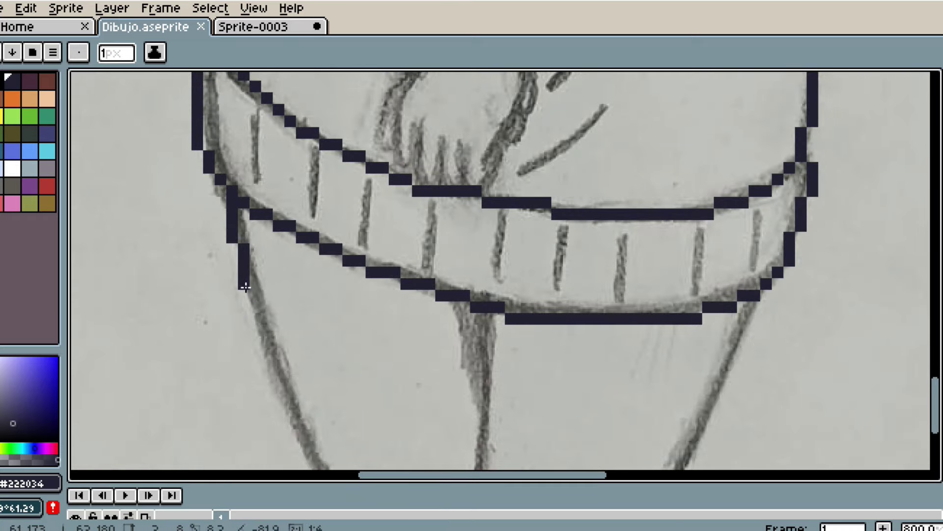
{"action": "left_click_drag", "start_coordinate": [273, 374], "coordinate": [270, 377]}
{"action": "mouse_move", "coordinate": [279, 388]}
{"action": "left_mouse_down"}
{"action": "mouse_move", "coordinate": [292, 460]}
{"action": "mouse_move", "coordinate": [326, 393]}
{"action": "left_mouse_up"}
{"action": "left_click_drag", "start_coordinate": [487, 198], "coordinate": [464, 394]}
{"action": "scroll", "coordinate": [412, 303], "scroll_direction": "down", "scroll_amount": 1}
{"action": "mouse_move", "coordinate": [668, 219]}
{"action": "left_mouse_down"}
{"action": "mouse_move", "coordinate": [612, 334]}
{"action": "mouse_move", "coordinate": [607, 368]}
{"action": "left_mouse_up"}
{"action": "scroll", "coordinate": [655, 305], "scroll_direction": "down", "scroll_amount": 5}
{"action": "key", "text": "ctrl+s"}
- Trace the outer long hair strands hanging behind the right sleeve, and save
{"action": "left_click_drag", "start_coordinate": [937, 244], "coordinate": [939, 238]}
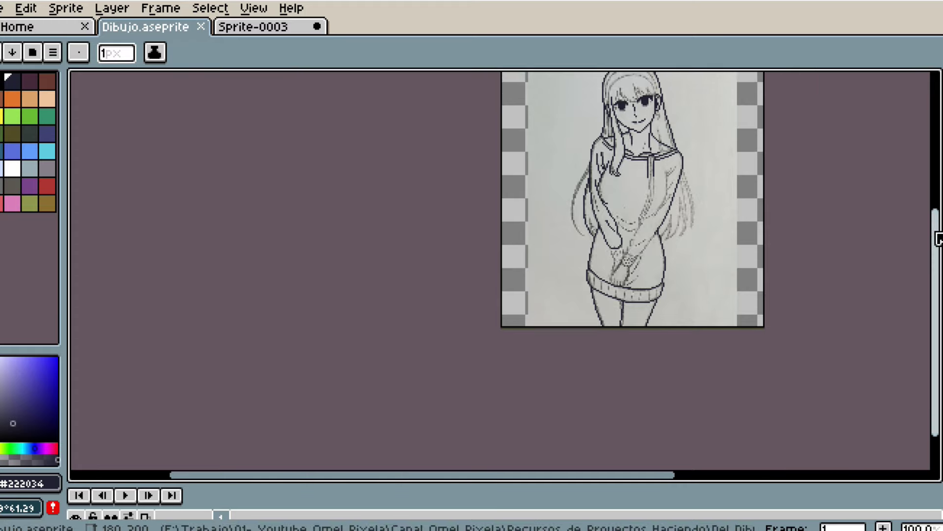
{"action": "scroll", "coordinate": [734, 182], "scroll_direction": "up", "scroll_amount": 3}
{"action": "key", "text": "ctrl+z"}
{"action": "left_click_drag", "start_coordinate": [536, 131], "coordinate": [573, 235]}
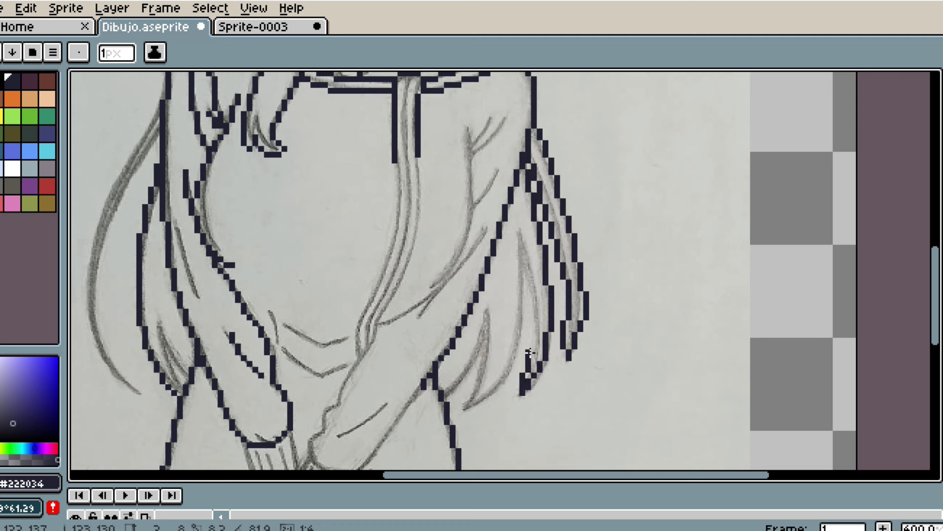
{"action": "key", "text": "ctrl+s"}
{"action": "scroll", "coordinate": [510, 334], "scroll_direction": "down", "scroll_amount": 2}
{"action": "scroll", "coordinate": [514, 387], "scroll_direction": "up", "scroll_amount": 3}
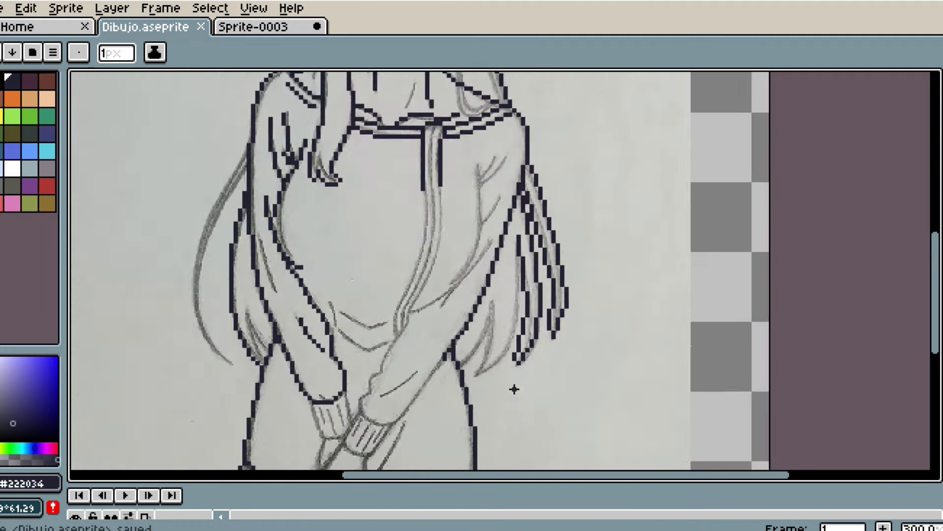
- Trace the pointed tip of the lowest hair strand beside the right hip
{"action": "left_click_drag", "start_coordinate": [451, 369], "coordinate": [495, 335]}
{"action": "left_click_drag", "start_coordinate": [454, 360], "coordinate": [480, 256]}
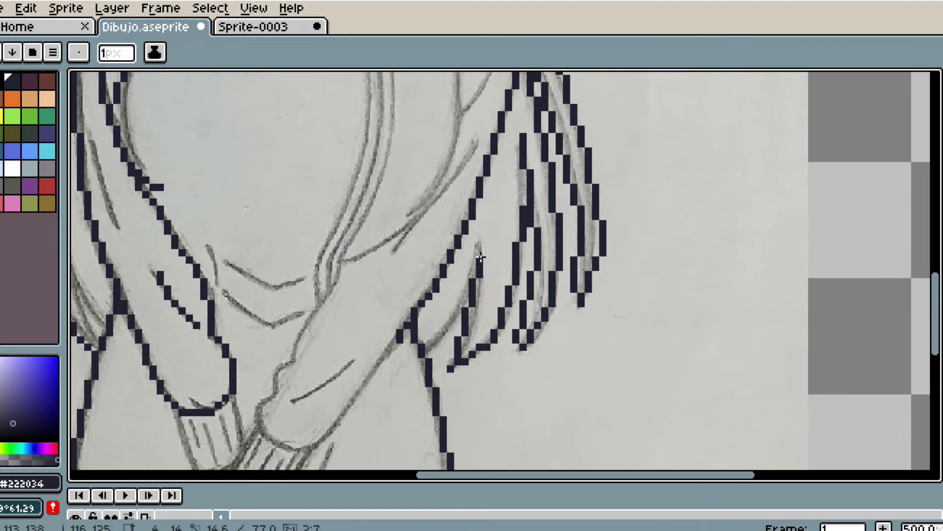
{"action": "scroll", "coordinate": [428, 350], "scroll_direction": "down", "scroll_amount": 3}
{"action": "scroll", "coordinate": [374, 211], "scroll_direction": "up", "scroll_amount": 4}
- Trace the curved line from the right armpit down the chest's side toward the stripe's lower end, and save
{"action": "key", "text": "b"}
{"action": "left_click_drag", "start_coordinate": [575, 242], "coordinate": [585, 374]}
{"action": "left_click_drag", "start_coordinate": [573, 418], "coordinate": [566, 434]}
{"action": "left_click_drag", "start_coordinate": [935, 249], "coordinate": [934, 287]}
{"action": "scroll", "coordinate": [589, 295], "scroll_direction": "up", "scroll_amount": 2}
{"action": "mouse_move", "coordinate": [541, 163]}
{"action": "left_mouse_down"}
{"action": "mouse_move", "coordinate": [457, 272]}
{"action": "mouse_move", "coordinate": [407, 300]}
{"action": "left_mouse_up"}
{"action": "scroll", "coordinate": [494, 251], "scroll_direction": "down", "scroll_amount": 6}
{"action": "key", "text": "ctrl+s"}
- Trace the inner edge of the lowest right hair strand down to the hip and clean up stray strokes
{"action": "scroll", "coordinate": [527, 198], "scroll_direction": "up", "scroll_amount": 7}
{"action": "scroll", "coordinate": [410, 305], "scroll_direction": "down", "scroll_amount": 5}
{"action": "scroll", "coordinate": [466, 296], "scroll_direction": "up", "scroll_amount": 5}
{"action": "left_click_drag", "start_coordinate": [400, 253], "coordinate": [517, 118]}
{"action": "key", "text": "e"}
{"action": "left_click", "coordinate": [506, 114]}
{"action": "mouse_move", "coordinate": [487, 149]}
{"action": "left_mouse_down"}
{"action": "mouse_move", "coordinate": [417, 217]}
{"action": "mouse_move", "coordinate": [388, 222]}
{"action": "mouse_move", "coordinate": [365, 269]}
{"action": "mouse_move", "coordinate": [366, 257]}
{"action": "left_mouse_up"}
{"action": "scroll", "coordinate": [417, 217], "scroll_direction": "down", "scroll_amount": 7}
{"action": "scroll", "coordinate": [406, 211], "scroll_direction": "up", "scroll_amount": 5}
{"action": "key", "text": "b"}
{"action": "key", "text": "ctrl+z"}
{"action": "key", "text": "ctrl+z"}
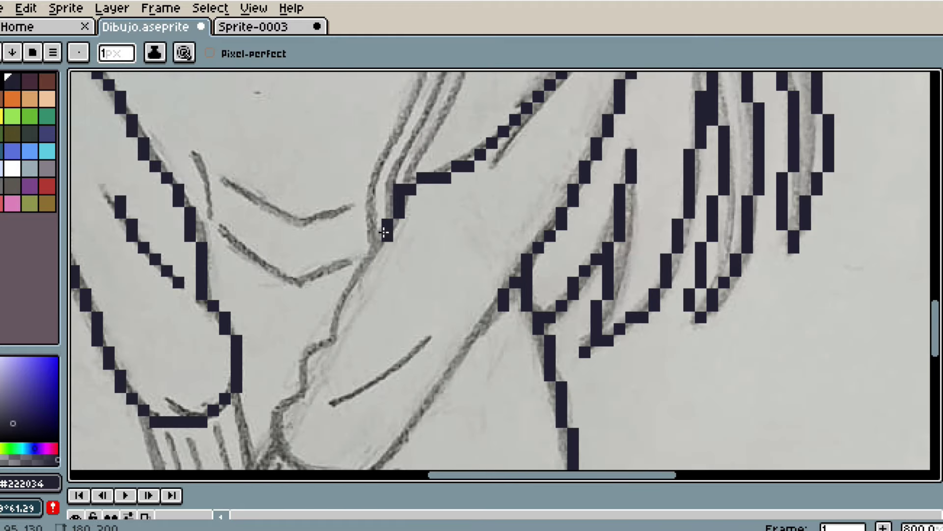
- Trace the upper and lower edges of the right sleeve's forearm down to the cuff, and save
{"action": "scroll", "coordinate": [305, 362], "scroll_direction": "down", "scroll_amount": 4}
{"action": "scroll", "coordinate": [280, 311], "scroll_direction": "up", "scroll_amount": 8}
{"action": "mouse_move", "coordinate": [305, 235]}
{"action": "left_mouse_down"}
{"action": "mouse_move", "coordinate": [280, 311]}
{"action": "mouse_move", "coordinate": [398, 385]}
{"action": "mouse_move", "coordinate": [529, 311]}
{"action": "mouse_move", "coordinate": [614, 278]}
{"action": "mouse_move", "coordinate": [637, 281]}
{"action": "mouse_move", "coordinate": [686, 231]}
{"action": "left_mouse_up"}
{"action": "scroll", "coordinate": [529, 312], "scroll_direction": "down", "scroll_amount": 1}
{"action": "scroll", "coordinate": [586, 273], "scroll_direction": "down", "scroll_amount": 4}
{"action": "scroll", "coordinate": [560, 276], "scroll_direction": "up", "scroll_amount": 4}
{"action": "scroll", "coordinate": [693, 240], "scroll_direction": "down", "scroll_amount": 5}
{"action": "key", "text": "ctrl+s"}
- Trace the right sleeve's cuff and the outline of the hand below it
{"action": "key", "text": "l"}
{"action": "scroll", "coordinate": [597, 246], "scroll_direction": "up", "scroll_amount": 5}
{"action": "mouse_move", "coordinate": [641, 173]}
{"action": "left_mouse_down"}
{"action": "mouse_move", "coordinate": [554, 292]}
{"action": "mouse_move", "coordinate": [457, 270]}
{"action": "mouse_move", "coordinate": [447, 226]}
{"action": "mouse_move", "coordinate": [481, 157]}
{"action": "left_mouse_up"}
{"action": "key", "text": "b"}
{"action": "scroll", "coordinate": [588, 255], "scroll_direction": "down", "scroll_amount": 4}
{"action": "scroll", "coordinate": [571, 240], "scroll_direction": "up", "scroll_amount": 3}
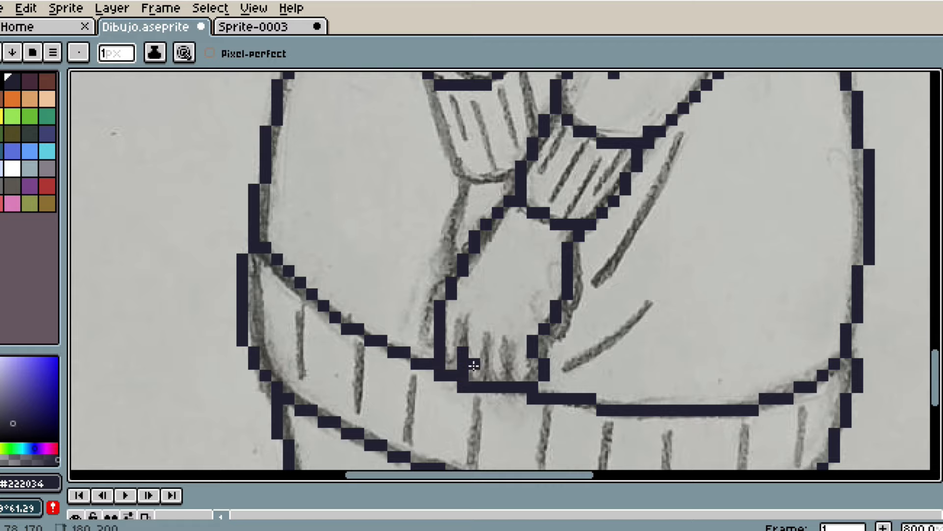
- Draw the finger divisions, the outline of the left cuff and the wrist behind the front hand
{"action": "scroll", "coordinate": [511, 339], "scroll_direction": "down", "scroll_amount": 2}
{"action": "scroll", "coordinate": [488, 244], "scroll_direction": "up", "scroll_amount": 2}
{"action": "scroll", "coordinate": [422, 121], "scroll_direction": "down", "scroll_amount": 4}
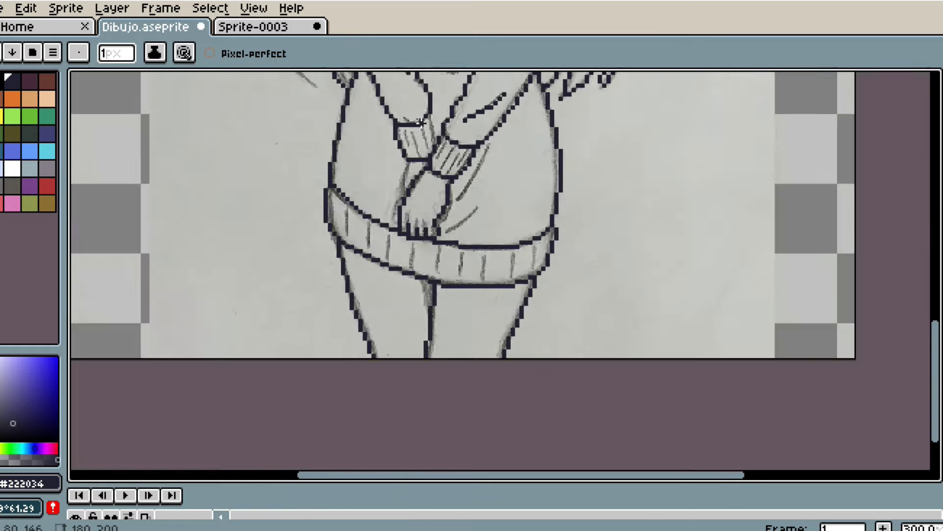
{"action": "scroll", "coordinate": [444, 149], "scroll_direction": "up", "scroll_amount": 6}
{"action": "scroll", "coordinate": [362, 248], "scroll_direction": "down", "scroll_amount": 5}
{"action": "scroll", "coordinate": [335, 324], "scroll_direction": "up", "scroll_amount": 4}
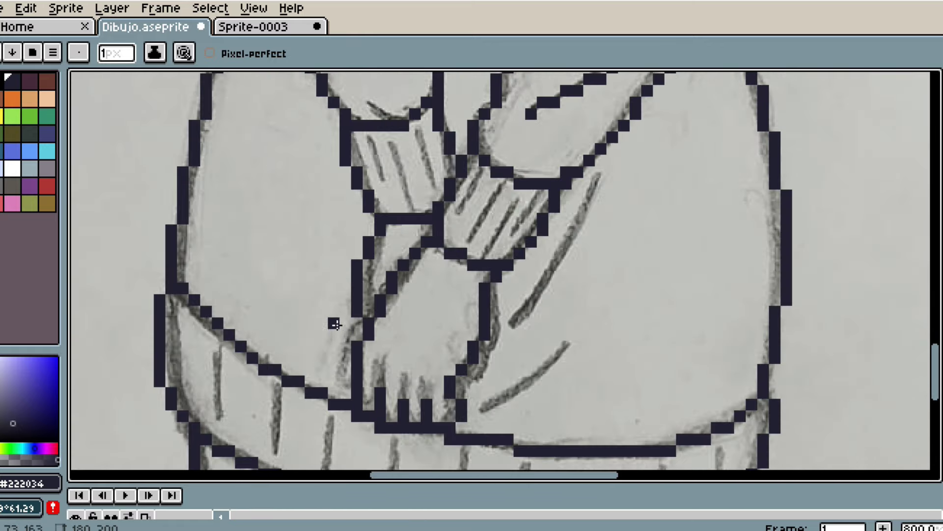
{"action": "scroll", "coordinate": [337, 350], "scroll_direction": "down", "scroll_amount": 4}
- Continue both outer edges of the sweater's vertical stripe down to its lower end at the right sleeve
{"action": "scroll", "coordinate": [457, 164], "scroll_direction": "up", "scroll_amount": 3}
{"action": "scroll", "coordinate": [457, 168], "scroll_direction": "up", "scroll_amount": 2}
{"action": "key", "text": "ctrl+z"}
{"action": "left_click_drag", "start_coordinate": [455, 147], "coordinate": [467, 221]}
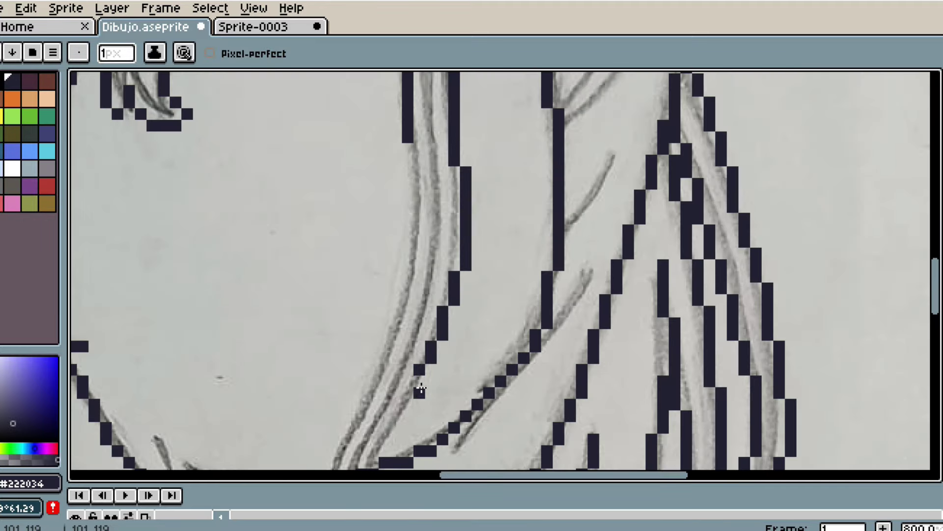
{"action": "scroll", "coordinate": [396, 431], "scroll_direction": "down", "scroll_amount": 1}
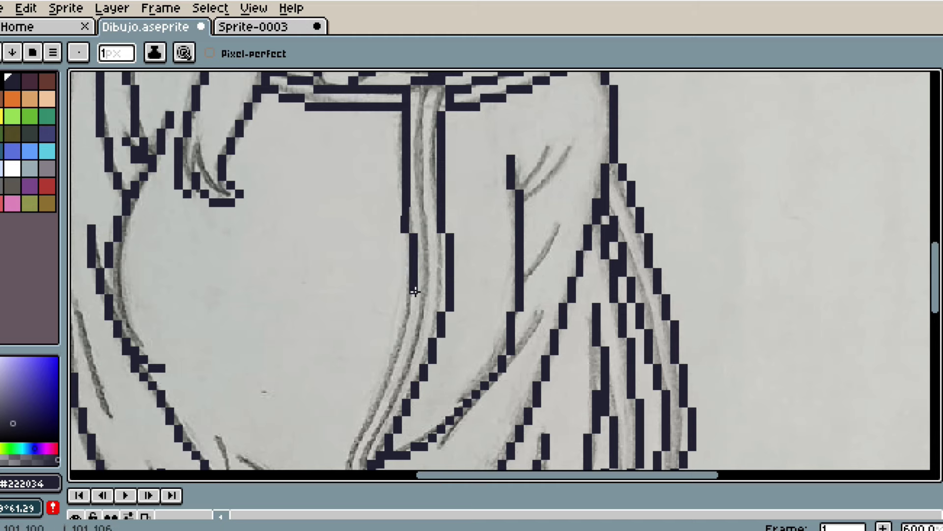
{"action": "scroll", "coordinate": [379, 400], "scroll_direction": "down", "scroll_amount": 1}
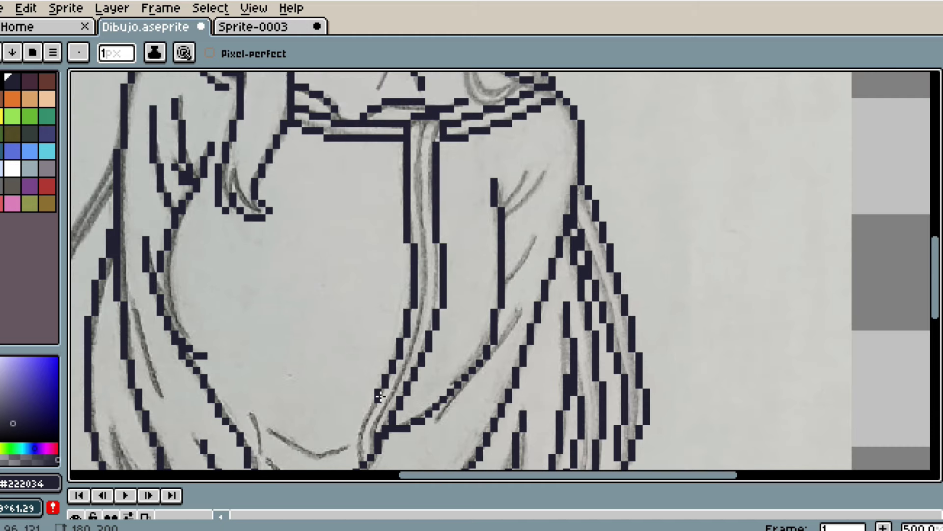
{"action": "left_click_drag", "start_coordinate": [359, 435], "coordinate": [358, 457]}
- Trace the two V-shaped fold lines on the sweater's belly between the sleeves
{"action": "scroll", "coordinate": [352, 457], "scroll_direction": "up", "scroll_amount": 3}
{"action": "mouse_move", "coordinate": [390, 371]}
{"action": "left_mouse_down"}
{"action": "mouse_move", "coordinate": [300, 373]}
{"action": "mouse_move", "coordinate": [216, 320]}
{"action": "left_mouse_up"}
{"action": "scroll", "coordinate": [257, 327], "scroll_direction": "down", "scroll_amount": 3}
{"action": "scroll", "coordinate": [276, 390], "scroll_direction": "up", "scroll_amount": 4}
{"action": "mouse_move", "coordinate": [362, 351]}
{"action": "left_mouse_down"}
{"action": "mouse_move", "coordinate": [330, 364]}
{"action": "mouse_move", "coordinate": [166, 280]}
{"action": "left_mouse_up"}
- Hide the reference layer under the line art
{"action": "scroll", "coordinate": [166, 281], "scroll_direction": "down", "scroll_amount": 9}
{"action": "mouse_move", "coordinate": [449, 485]}
{"action": "left_mouse_down"}
{"action": "mouse_move", "coordinate": [449, 465]}
{"action": "mouse_move", "coordinate": [419, 426]}
{"action": "left_mouse_up"}
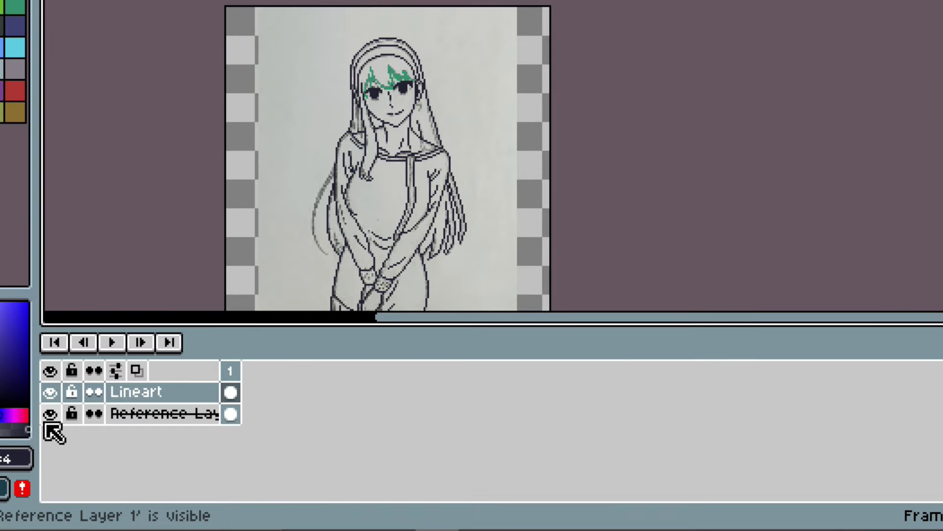
{"action": "left_click", "coordinate": [51, 413]}
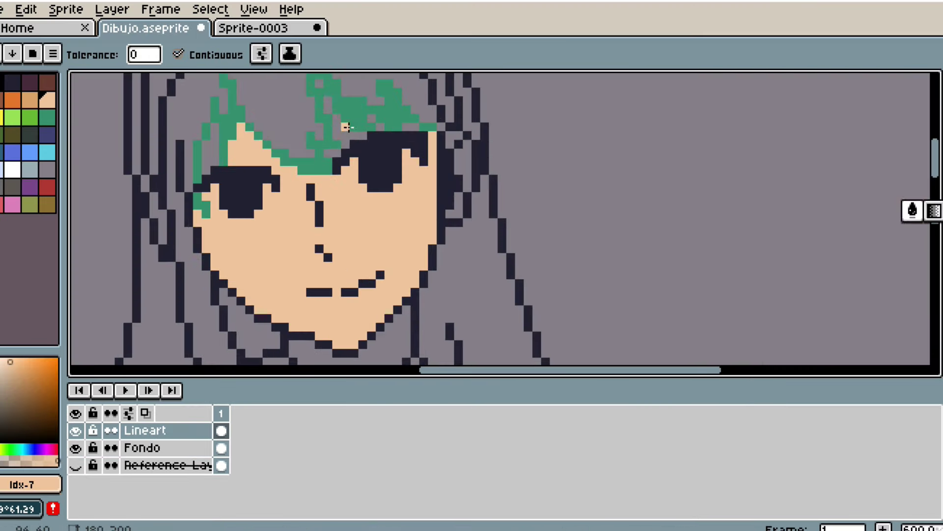
- Fill the forehead gaps between the green bangs, the neck and the exposed shoulders with the light skin colour
{"action": "left_click", "coordinate": [344, 126]}
{"action": "left_click", "coordinate": [328, 105]}
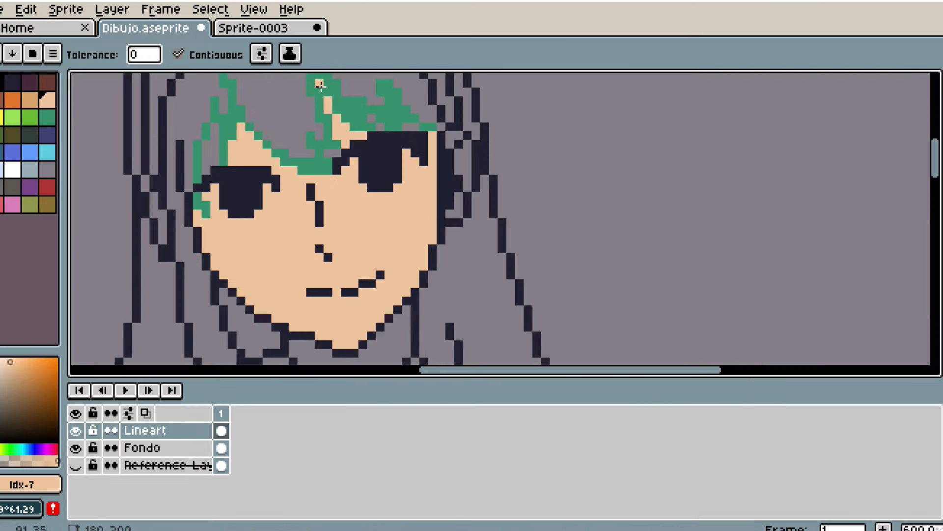
{"action": "scroll", "coordinate": [458, 210], "scroll_direction": "down", "scroll_amount": 3}
{"action": "left_click_drag", "start_coordinate": [415, 281], "coordinate": [467, 120]}
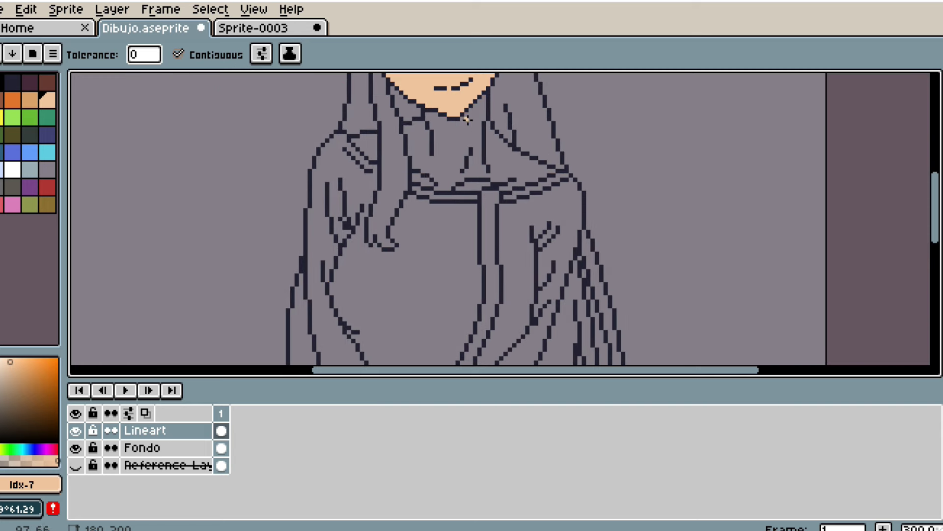
{"action": "left_click", "coordinate": [467, 121]}
{"action": "left_click", "coordinate": [427, 175]}
{"action": "scroll", "coordinate": [534, 199], "scroll_direction": "down", "scroll_amount": 1}
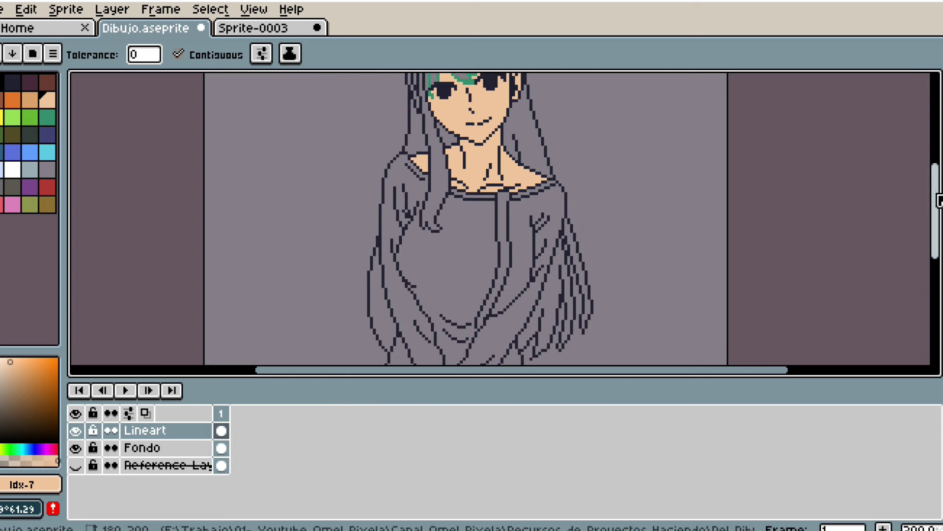
- Fill the clasped hands and the bare thighs with the light skin colour
{"action": "left_click_drag", "start_coordinate": [938, 200], "coordinate": [938, 282]}
{"action": "scroll", "coordinate": [445, 176], "scroll_direction": "up", "scroll_amount": 2}
{"action": "left_click", "coordinate": [443, 175]}
{"action": "left_click", "coordinate": [408, 152]}
{"action": "left_click", "coordinate": [393, 202]}
{"action": "left_click", "coordinate": [388, 305]}
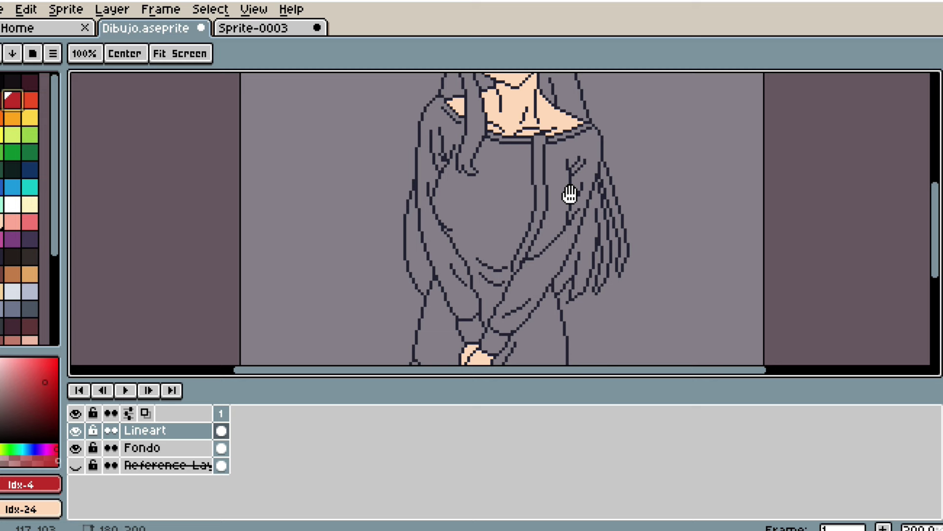
- Fill the sweater's body, sleeves, cuffs and vertical stripe with the palette's Idx-4 dark red
{"action": "left_click", "coordinate": [911, 213]}
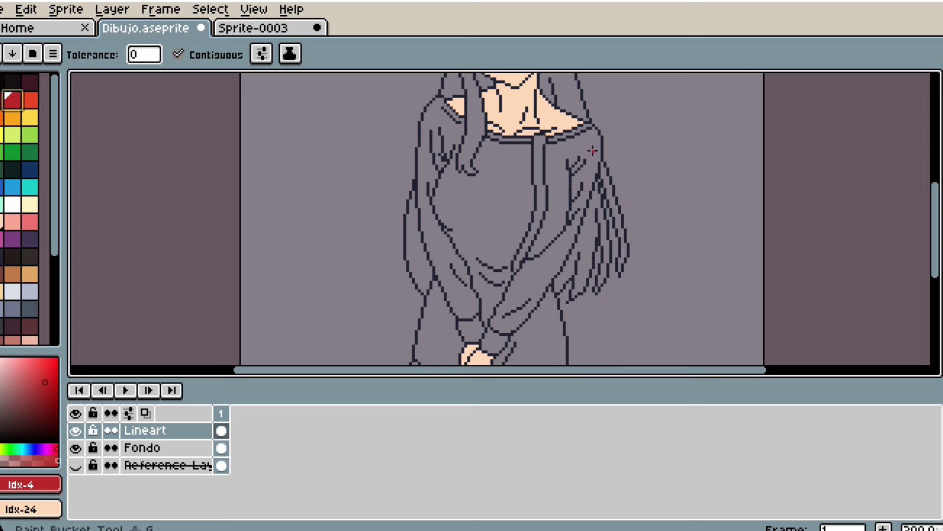
{"action": "left_click", "coordinate": [589, 149]}
{"action": "left_click", "coordinate": [493, 341]}
{"action": "left_click", "coordinate": [469, 331]}
{"action": "left_click", "coordinate": [439, 252]}
{"action": "left_click", "coordinate": [452, 204]}
{"action": "scroll", "coordinate": [452, 203], "scroll_direction": "up", "scroll_amount": 3}
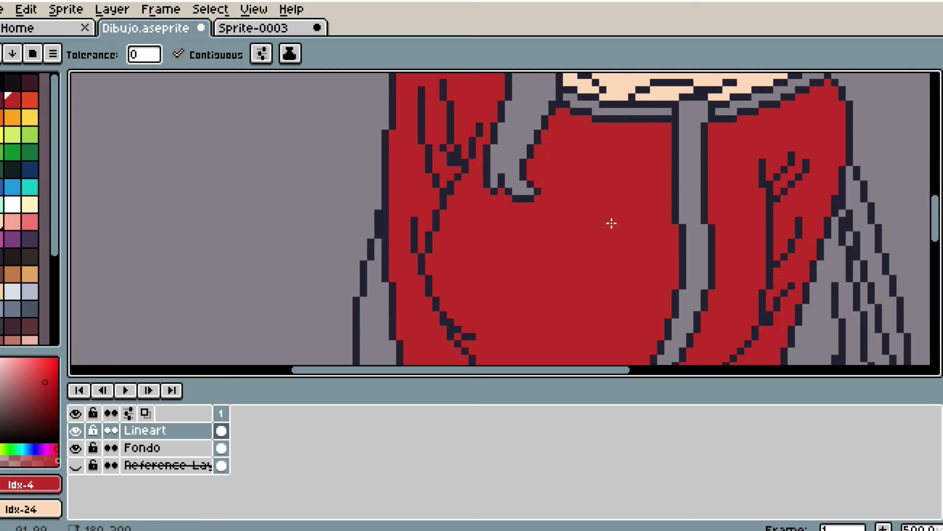
{"action": "left_click", "coordinate": [692, 221]}
- Fill the remaining sweater areas around the hips and the ribbed hem with the same dark red
{"action": "scroll", "coordinate": [614, 223], "scroll_direction": "down", "scroll_amount": 3}
{"action": "left_click_drag", "start_coordinate": [936, 216], "coordinate": [936, 282]}
{"action": "left_click", "coordinate": [633, 201]}
{"action": "left_click", "coordinate": [537, 211]}
{"action": "scroll", "coordinate": [537, 213], "scroll_direction": "up", "scroll_amount": 2}
{"action": "left_click", "coordinate": [545, 231]}
{"action": "scroll", "coordinate": [583, 237], "scroll_direction": "down", "scroll_amount": 3}
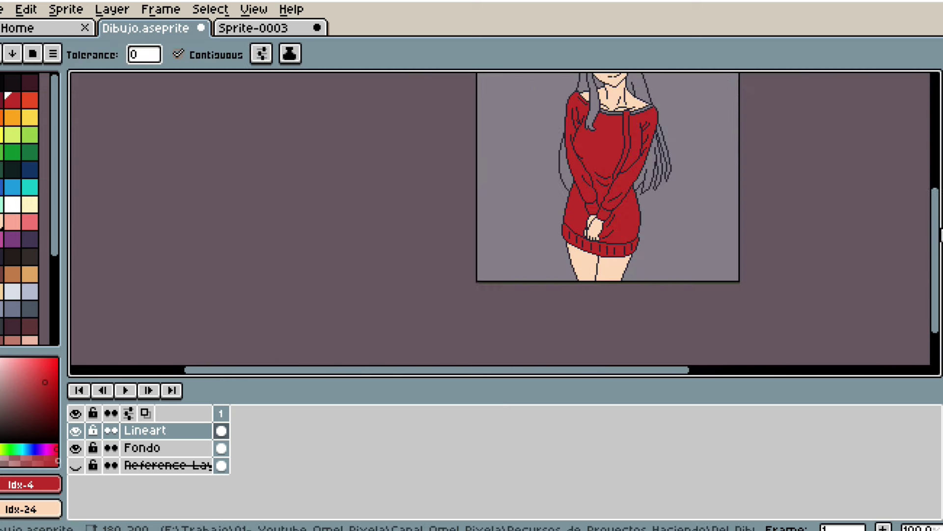
- Save the coloured drawing
{"action": "scroll", "coordinate": [659, 216], "scroll_direction": "up", "scroll_amount": 2}
{"action": "scroll", "coordinate": [658, 217], "scroll_direction": "down", "scroll_amount": 1}
{"action": "key", "text": "v"}
{"action": "key", "text": "ctrl+s"}
{"action": "scroll", "coordinate": [656, 285], "scroll_direction": "down", "scroll_amount": 1}
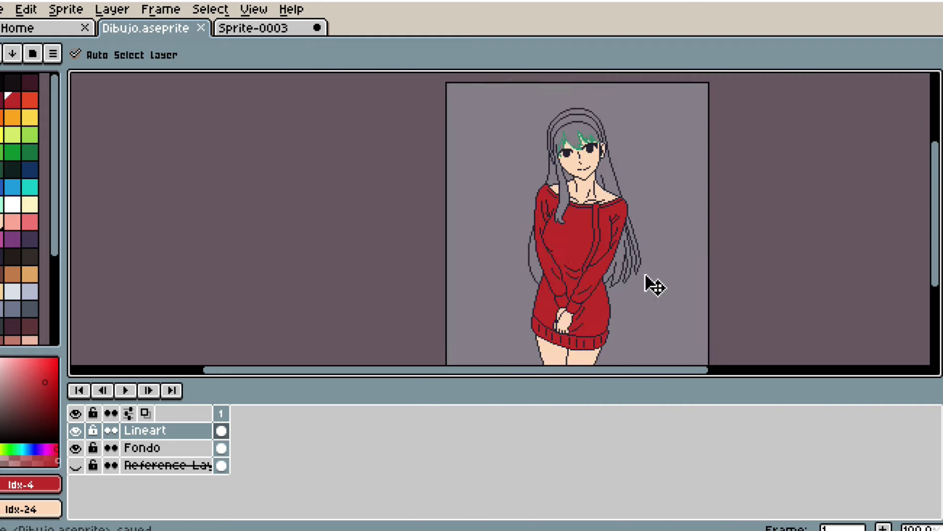
- Fill the long hair strands on both sides of the sweater with the Idx-17 navy blue
{"action": "scroll", "coordinate": [656, 285], "scroll_direction": "up", "scroll_amount": 2}
{"action": "left_click", "coordinate": [30, 170]}
{"action": "key", "text": "g"}
{"action": "left_click", "coordinate": [597, 227]}
{"action": "scroll", "coordinate": [596, 227], "scroll_direction": "up", "scroll_amount": 2}
{"action": "left_click", "coordinate": [593, 159]}
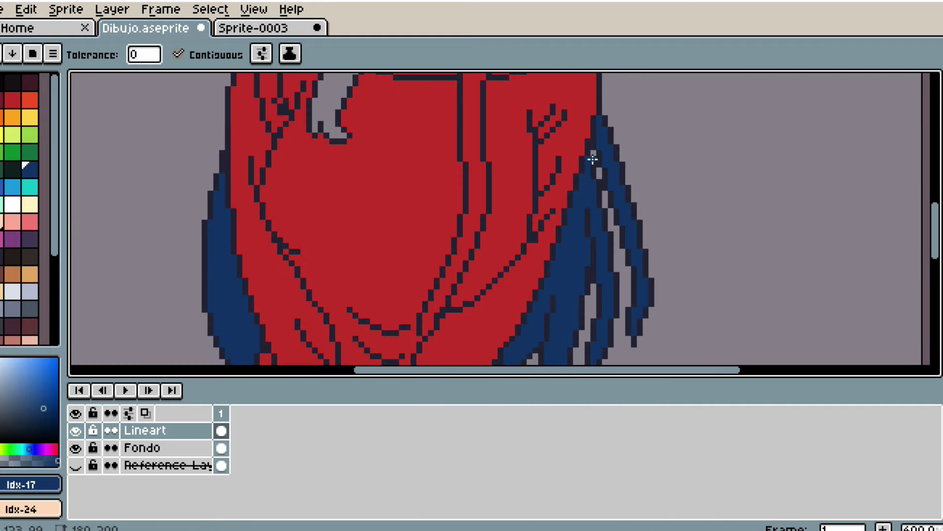
{"action": "left_click", "coordinate": [594, 153]}
{"action": "scroll", "coordinate": [594, 168], "scroll_direction": "down", "scroll_amount": 2}
{"action": "scroll", "coordinate": [597, 261], "scroll_direction": "up", "scroll_amount": 4}
{"action": "scroll", "coordinate": [583, 296], "scroll_direction": "down", "scroll_amount": 4}
- Fill the front lock, the hair behind the neck and the hair above the headband with navy blue
{"action": "left_click_drag", "start_coordinate": [935, 239], "coordinate": [936, 192]}
{"action": "left_click", "coordinate": [452, 252]}
{"action": "left_click", "coordinate": [429, 212]}
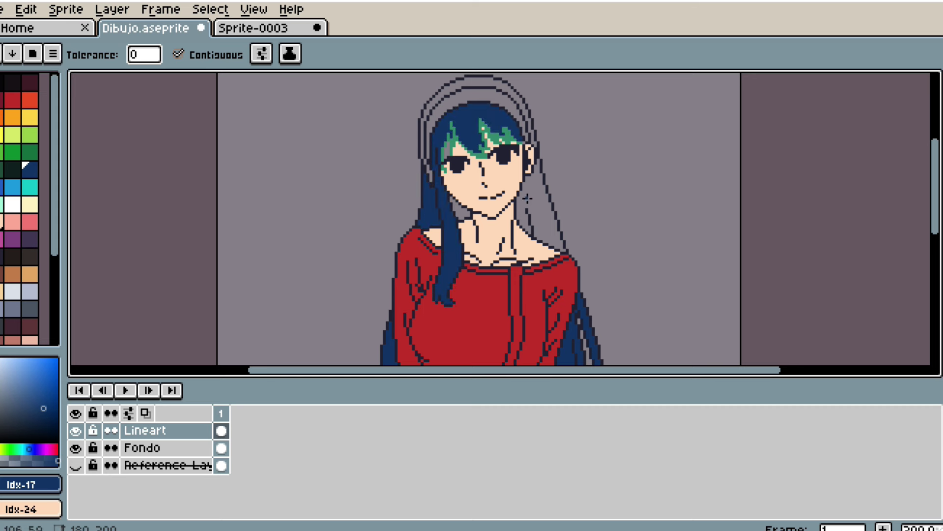
{"action": "left_click", "coordinate": [527, 199]}
{"action": "left_click", "coordinate": [462, 214]}
{"action": "left_click", "coordinate": [468, 83]}
- Replace the green areas of the bangs with navy blue
{"action": "scroll", "coordinate": [456, 141], "scroll_direction": "up", "scroll_amount": 4}
{"action": "left_click", "coordinate": [439, 141]}
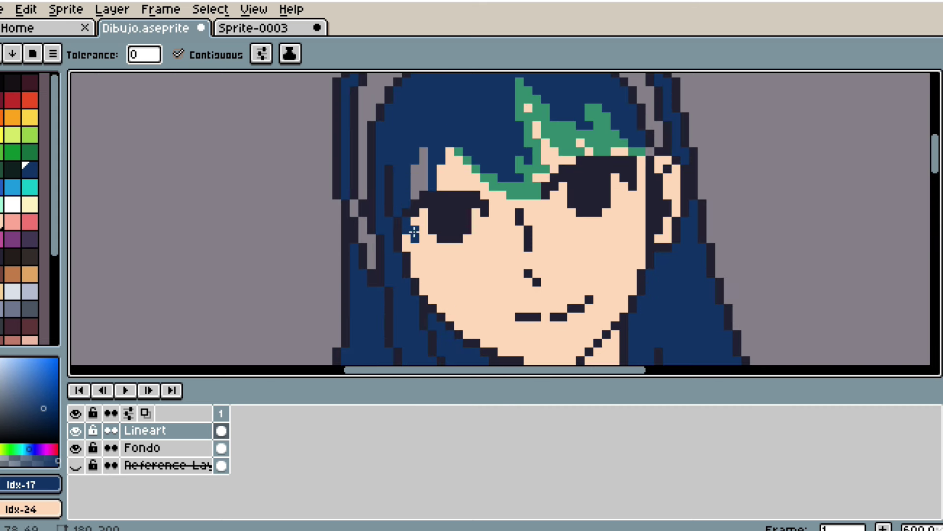
{"action": "left_click", "coordinate": [535, 164]}
{"action": "left_click", "coordinate": [467, 160]}
{"action": "left_click", "coordinate": [459, 152]}
- Fill the grey gaps at the forehead and ear with the skin colour and fill the headband with white
{"action": "left_click", "coordinate": [503, 242], "text": "alt"}
{"action": "left_click", "coordinate": [422, 182]}
{"action": "left_click", "coordinate": [365, 230]}
{"action": "left_click", "coordinate": [353, 210]}
{"action": "scroll", "coordinate": [406, 219], "scroll_direction": "down", "scroll_amount": 4}
{"action": "left_click", "coordinate": [12, 204]}
{"action": "left_click", "coordinate": [450, 156]}
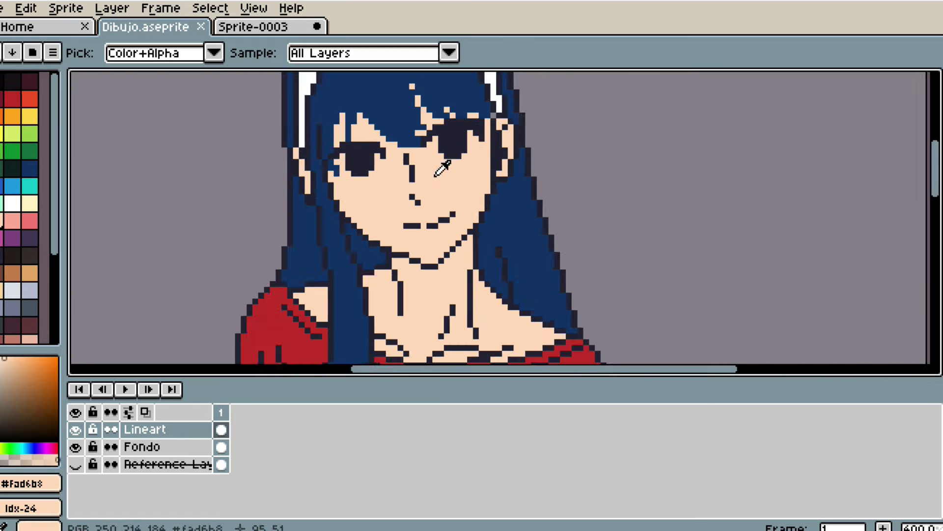
- Colour both eyes with red irises, white around them and a small white highlight
{"action": "scroll", "coordinate": [439, 169], "scroll_direction": "up", "scroll_amount": 1}
{"action": "left_click", "coordinate": [340, 152], "text": "alt"}
{"action": "scroll", "coordinate": [306, 156], "scroll_direction": "up", "scroll_amount": 2}
{"action": "key", "text": "ctrl+z"}
{"action": "scroll", "coordinate": [297, 145], "scroll_direction": "down", "scroll_amount": 2}
{"action": "scroll", "coordinate": [309, 109], "scroll_direction": "up", "scroll_amount": 1}
{"action": "left_click", "coordinate": [317, 83], "text": "alt"}
{"action": "scroll", "coordinate": [390, 147], "scroll_direction": "up", "scroll_amount": 5}
{"action": "mouse_move", "coordinate": [391, 162]}
{"action": "left_mouse_down"}
{"action": "mouse_move", "coordinate": [399, 194]}
{"action": "mouse_move", "coordinate": [391, 196]}
{"action": "left_mouse_up"}
{"action": "key", "text": "ctrl+z"}
{"action": "left_click_drag", "start_coordinate": [281, 162], "coordinate": [302, 213]}
{"action": "left_click", "coordinate": [269, 179]}
{"action": "scroll", "coordinate": [303, 212], "scroll_direction": "down", "scroll_amount": 5}
{"action": "scroll", "coordinate": [383, 178], "scroll_direction": "up", "scroll_amount": 3}
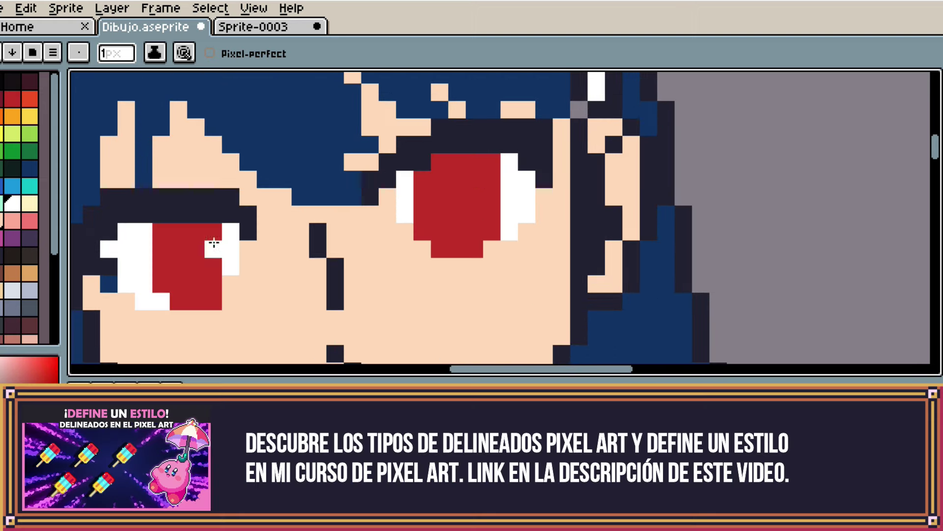
- Draw a short dark vertical pupil in the centre of each red iris
{"action": "scroll", "coordinate": [311, 234], "scroll_direction": "down", "scroll_amount": 3}
{"action": "scroll", "coordinate": [311, 234], "scroll_direction": "up", "scroll_amount": 4}
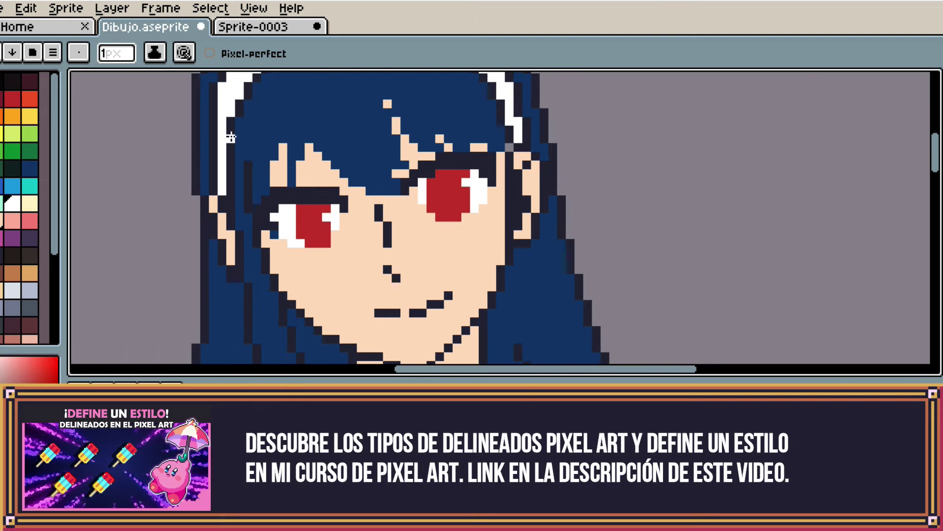
{"action": "left_click_drag", "start_coordinate": [311, 233], "coordinate": [311, 210]}
{"action": "left_click_drag", "start_coordinate": [659, 163], "coordinate": [658, 143]}
- Recolour the nose and mouth lines with a muted reddish brown, closing the gap in the mouth
{"action": "scroll", "coordinate": [659, 154], "scroll_direction": "down", "scroll_amount": 5}
{"action": "left_click", "coordinate": [12, 339]}
{"action": "left_click_drag", "start_coordinate": [496, 130], "coordinate": [506, 173]}
{"action": "scroll", "coordinate": [590, 223], "scroll_direction": "up", "scroll_amount": 3}
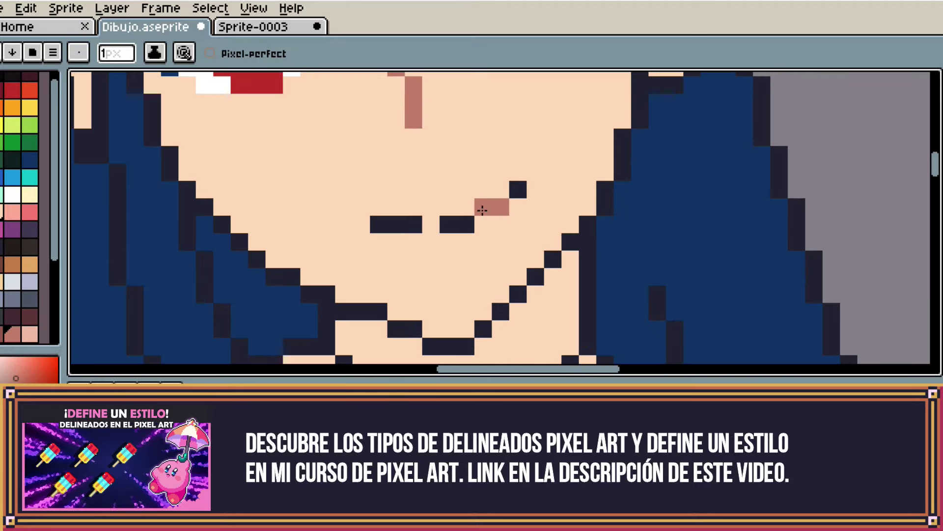
{"action": "left_click_drag", "start_coordinate": [482, 208], "coordinate": [378, 224]}
- Smooth the mouth curve by erasing a pixel of its lower segment and extending the middle segment by one pixel
{"action": "scroll", "coordinate": [339, 250], "scroll_direction": "down", "scroll_amount": 3}
{"action": "scroll", "coordinate": [402, 246], "scroll_direction": "down", "scroll_amount": 5}
{"action": "scroll", "coordinate": [404, 236], "scroll_direction": "up", "scroll_amount": 5}
{"action": "left_click", "coordinate": [438, 237], "text": "alt"}
{"action": "left_click", "coordinate": [429, 243]}
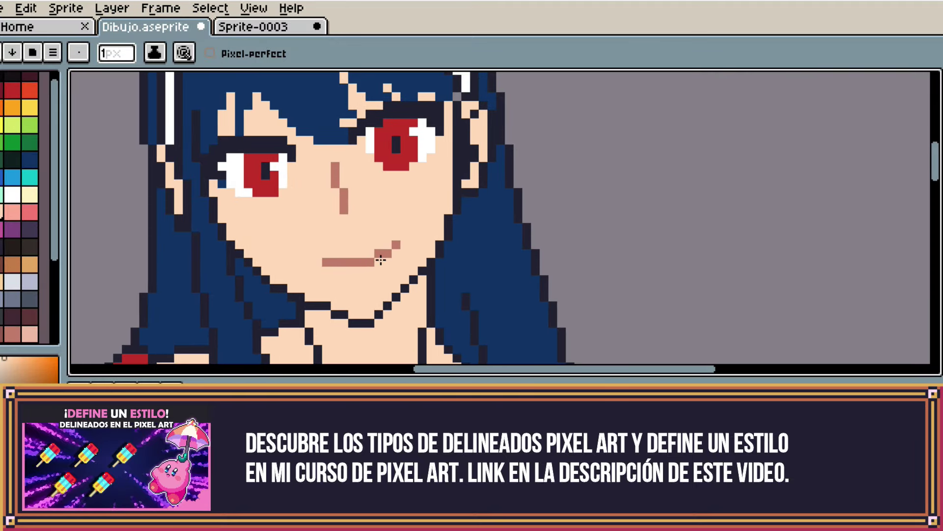
{"action": "left_click", "coordinate": [384, 253], "text": "alt"}
{"action": "left_click", "coordinate": [371, 253]}
{"action": "scroll", "coordinate": [378, 272], "scroll_direction": "down", "scroll_amount": 5}
{"action": "scroll", "coordinate": [377, 294], "scroll_direction": "up", "scroll_amount": 3}
- Shade both irises with a row of orange near the bottom and dark red across the top
{"action": "left_click", "coordinate": [12, 107]}
{"action": "scroll", "coordinate": [311, 187], "scroll_direction": "up", "scroll_amount": 4}
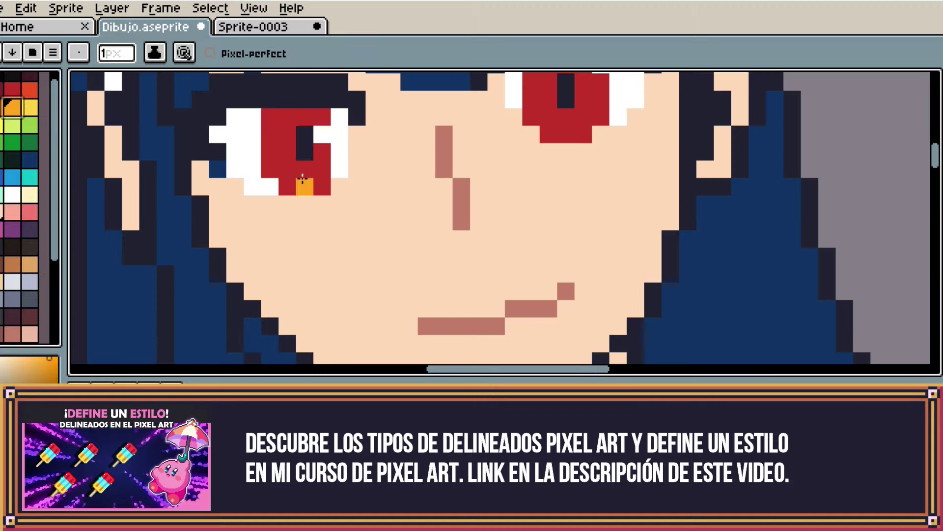
{"action": "left_click_drag", "start_coordinate": [287, 169], "coordinate": [322, 169]}
{"action": "left_click_drag", "start_coordinate": [549, 116], "coordinate": [583, 116]}
{"action": "scroll", "coordinate": [553, 129], "scroll_direction": "down", "scroll_amount": 5}
{"action": "left_click", "coordinate": [1, 90]}
{"action": "scroll", "coordinate": [526, 84], "scroll_direction": "up", "scroll_amount": 5}
{"action": "left_click_drag", "start_coordinate": [682, 183], "coordinate": [612, 201]}
- Redraw the dark chin line under the face in reddish brown #ba756a
{"action": "scroll", "coordinate": [628, 218], "scroll_direction": "down", "scroll_amount": 3}
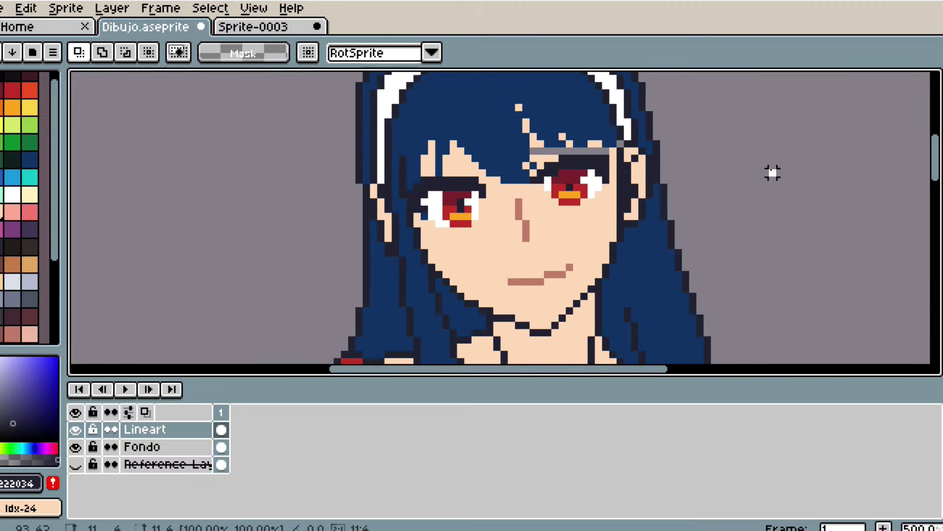
{"action": "scroll", "coordinate": [771, 172], "scroll_direction": "up", "scroll_amount": 3}
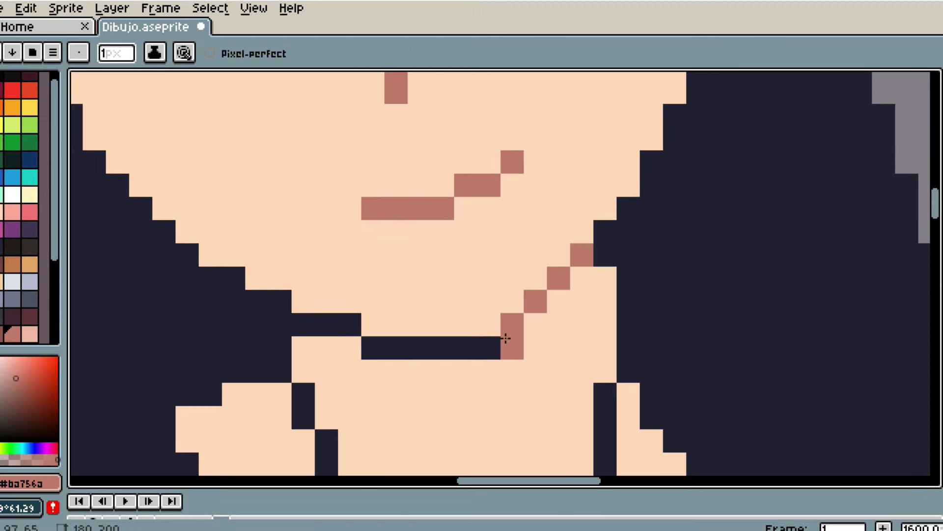
{"action": "left_click_drag", "start_coordinate": [506, 337], "coordinate": [294, 309]}
{"action": "scroll", "coordinate": [293, 308], "scroll_direction": "down", "scroll_amount": 3}
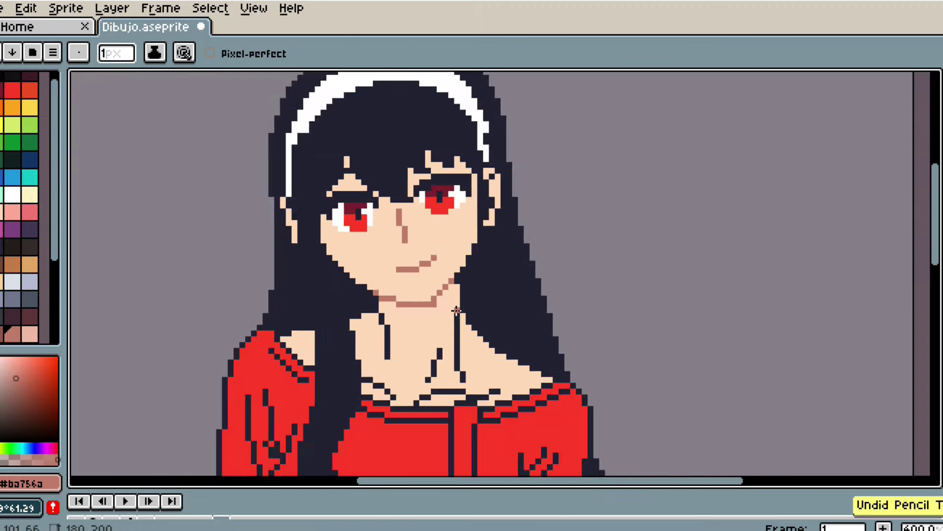
- Recolour the neck and collarbone lines above the sweater with reddish brown #ba756a
{"action": "scroll", "coordinate": [480, 257], "scroll_direction": "up", "scroll_amount": 3}
{"action": "left_click", "coordinate": [448, 363]}
{"action": "scroll", "coordinate": [448, 364], "scroll_direction": "down", "scroll_amount": 3}
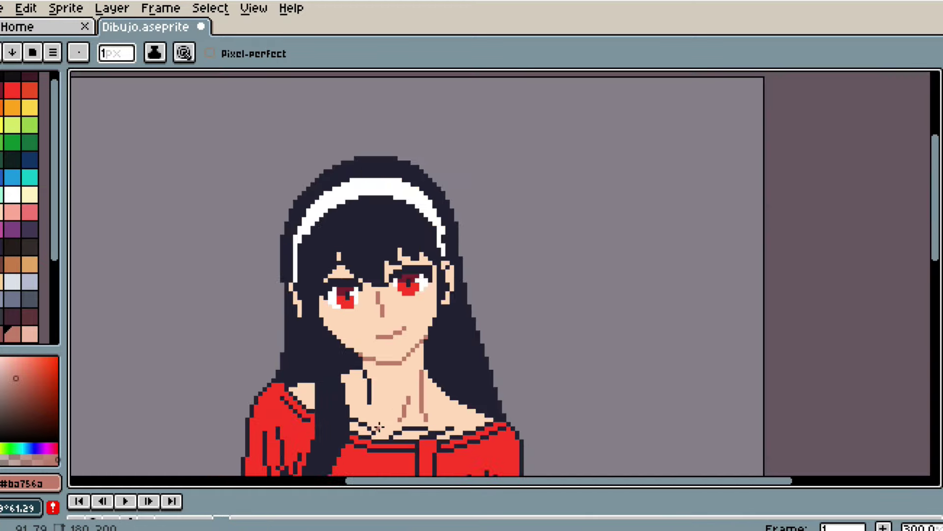
{"action": "scroll", "coordinate": [348, 306], "scroll_direction": "up", "scroll_amount": 3}
{"action": "scroll", "coordinate": [347, 306], "scroll_direction": "up", "scroll_amount": 2}
{"action": "left_click_drag", "start_coordinate": [479, 341], "coordinate": [645, 308]}
{"action": "scroll", "coordinate": [645, 308], "scroll_direction": "down", "scroll_amount": 3}
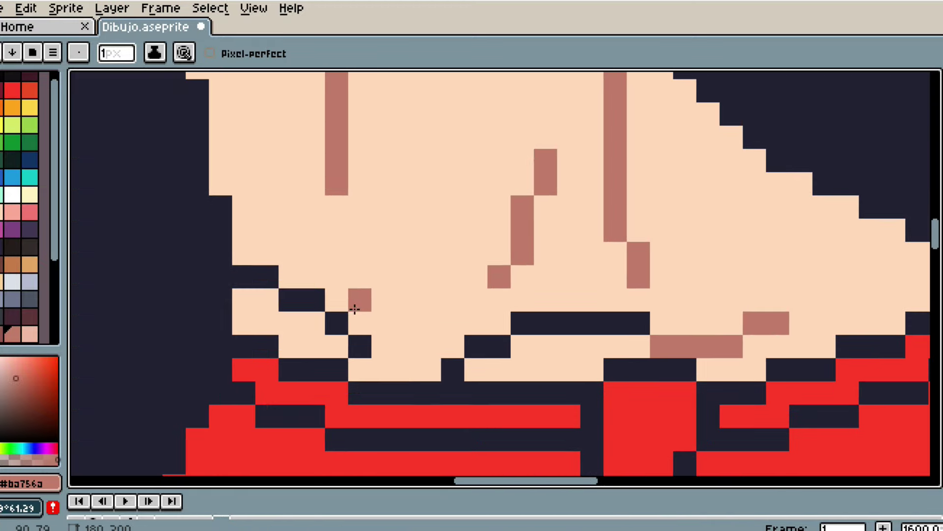
{"action": "left_click_drag", "start_coordinate": [354, 299], "coordinate": [242, 273]}
{"action": "left_click_drag", "start_coordinate": [469, 344], "coordinate": [594, 320]}
{"action": "scroll", "coordinate": [594, 320], "scroll_direction": "down", "scroll_amount": 3}
- Recolour the sweater's neckline and vertical stripe outlines with dark crimson #950F30
{"action": "key", "text": "g"}
{"action": "scroll", "coordinate": [659, 242], "scroll_direction": "up", "scroll_amount": 5}
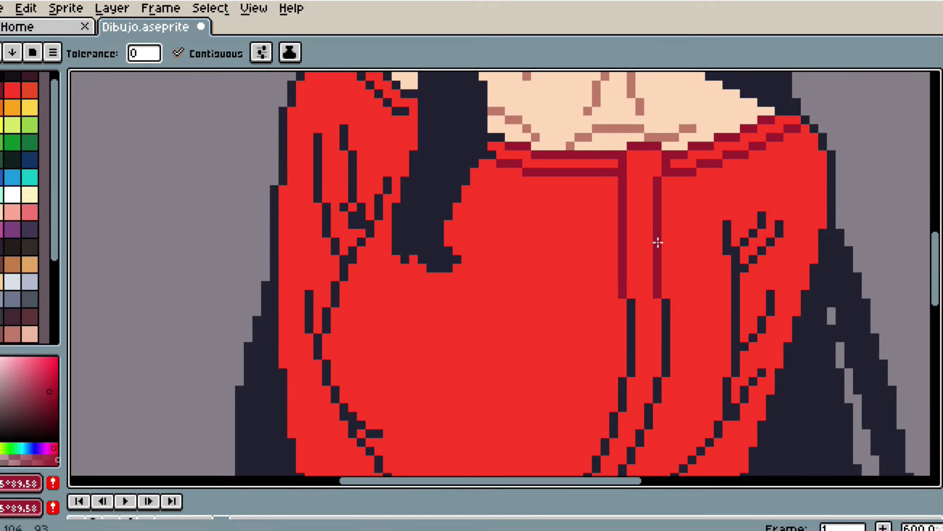
{"action": "scroll", "coordinate": [644, 265], "scroll_direction": "up", "scroll_amount": 1}
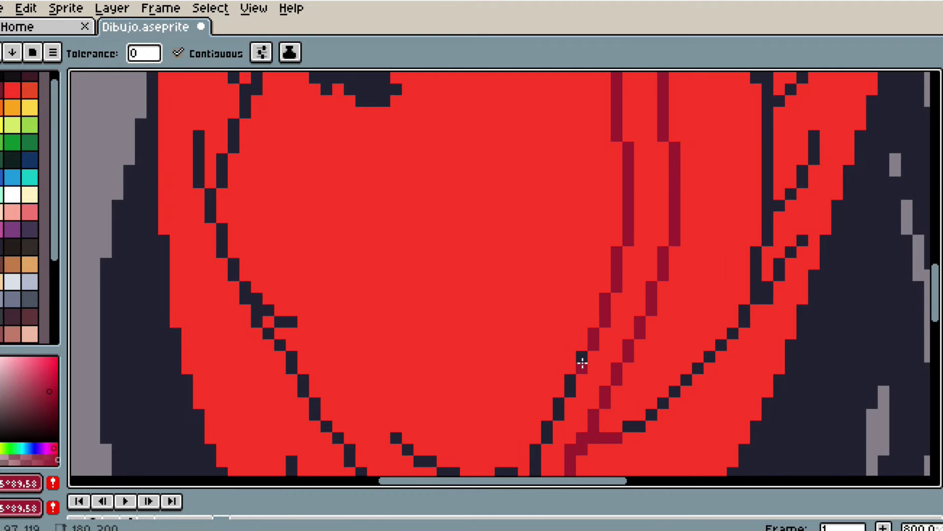
{"action": "scroll", "coordinate": [581, 362], "scroll_direction": "down", "scroll_amount": 3}
{"action": "scroll", "coordinate": [632, 253], "scroll_direction": "up", "scroll_amount": 2}
- Recolour the branching fold lines beside the sweater's stripe with dark crimson and save the file
{"action": "left_click", "coordinate": [673, 250]}
{"action": "key", "text": "ctrl+z"}
{"action": "scroll", "coordinate": [673, 249], "scroll_direction": "up", "scroll_amount": 3}
{"action": "left_click", "coordinate": [629, 282]}
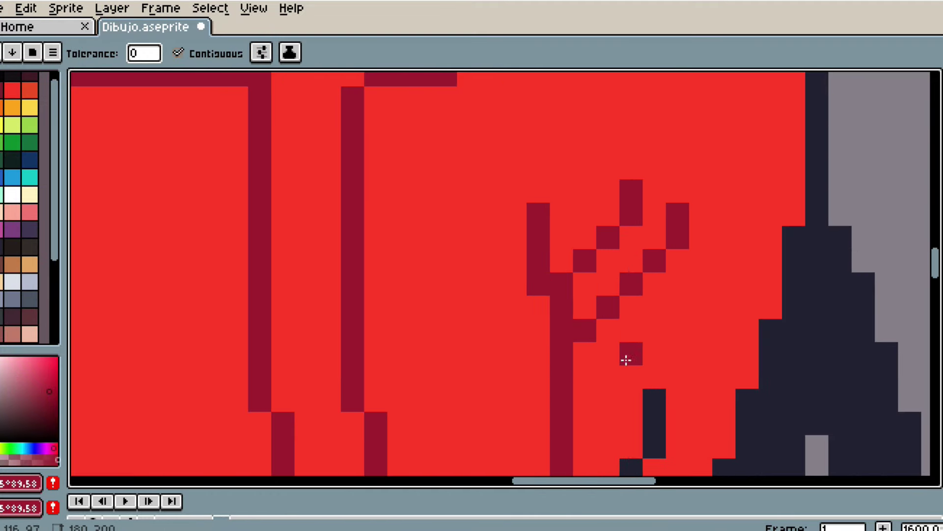
{"action": "left_click", "coordinate": [654, 423]}
{"action": "key", "text": "ctrl+s"}
{"action": "left_click_drag", "start_coordinate": [936, 263], "coordinate": [936, 284]}
{"action": "left_click", "coordinate": [631, 162]}
- Recolour the fold lines on the sweater's other side and the upper belly fold with dark crimson
{"action": "scroll", "coordinate": [510, 442], "scroll_direction": "down", "scroll_amount": 5}
{"action": "scroll", "coordinate": [581, 226], "scroll_direction": "down", "scroll_amount": 1}
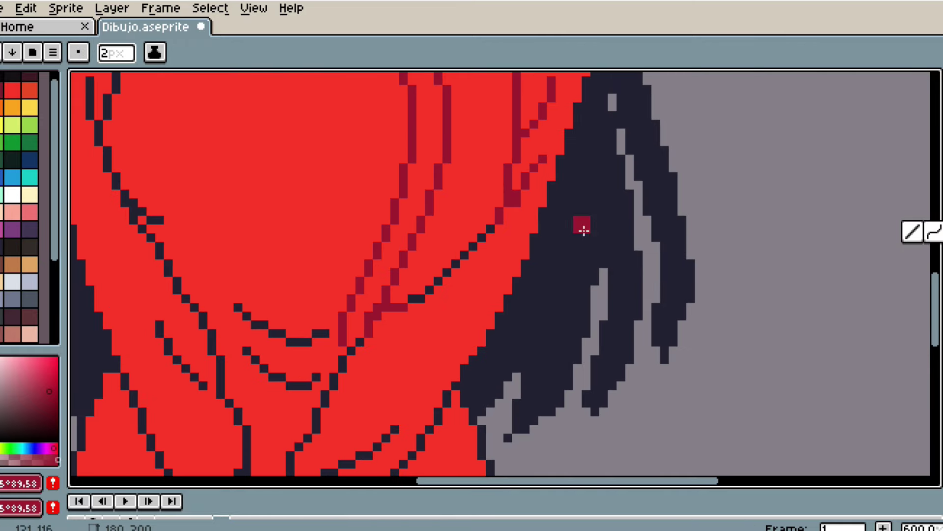
{"action": "scroll", "coordinate": [448, 238], "scroll_direction": "up", "scroll_amount": 1}
{"action": "scroll", "coordinate": [372, 272], "scroll_direction": "down", "scroll_amount": 5}
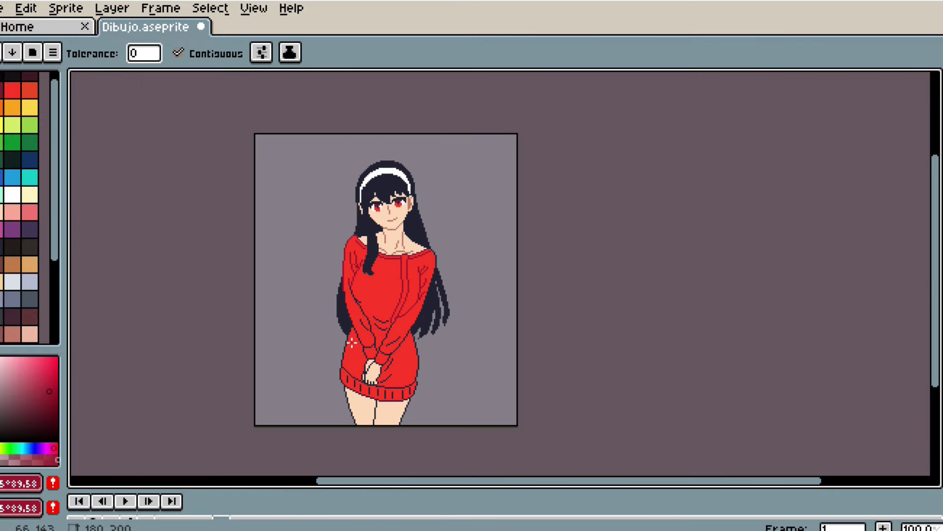
{"action": "scroll", "coordinate": [354, 347], "scroll_direction": "up", "scroll_amount": 6}
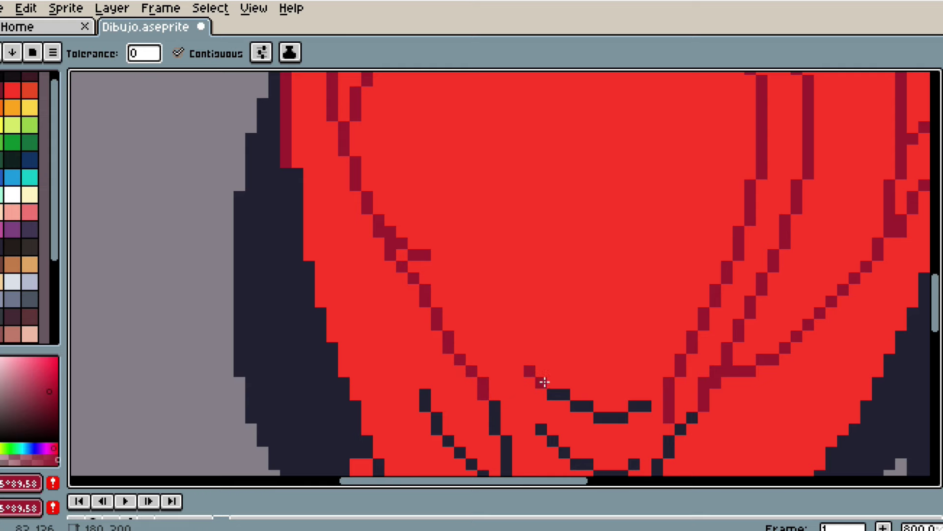
{"action": "left_click_drag", "start_coordinate": [544, 382], "coordinate": [639, 406]}
{"action": "scroll", "coordinate": [621, 377], "scroll_direction": "down", "scroll_amount": 5}
- Save the file and recolour the crossed sleeve's outline, folds and cuff above the hands with dark crimson
{"action": "key", "text": "ctrl+s"}
{"action": "left_click_drag", "start_coordinate": [936, 266], "coordinate": [935, 317]}
{"action": "scroll", "coordinate": [588, 316], "scroll_direction": "up", "scroll_amount": 5}
{"action": "mouse_move", "coordinate": [588, 309]}
{"action": "left_mouse_down"}
{"action": "mouse_move", "coordinate": [532, 286]}
{"action": "mouse_move", "coordinate": [479, 164]}
{"action": "left_mouse_up"}
{"action": "mouse_move", "coordinate": [522, 91]}
{"action": "left_mouse_down"}
{"action": "mouse_move", "coordinate": [569, 160]}
{"action": "mouse_move", "coordinate": [613, 198]}
{"action": "mouse_move", "coordinate": [652, 326]}
{"action": "left_mouse_up"}
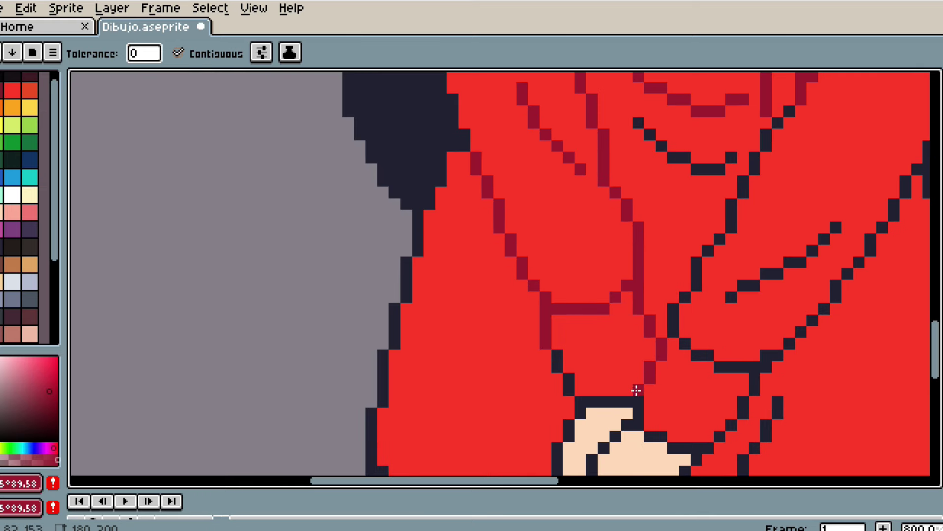
{"action": "mouse_move", "coordinate": [663, 168]}
{"action": "left_mouse_down"}
{"action": "mouse_move", "coordinate": [731, 162]}
{"action": "mouse_move", "coordinate": [663, 157]}
{"action": "left_mouse_up"}
- Fill both legs below the hem with the dark colour #222034
{"action": "left_click", "coordinate": [400, 383]}
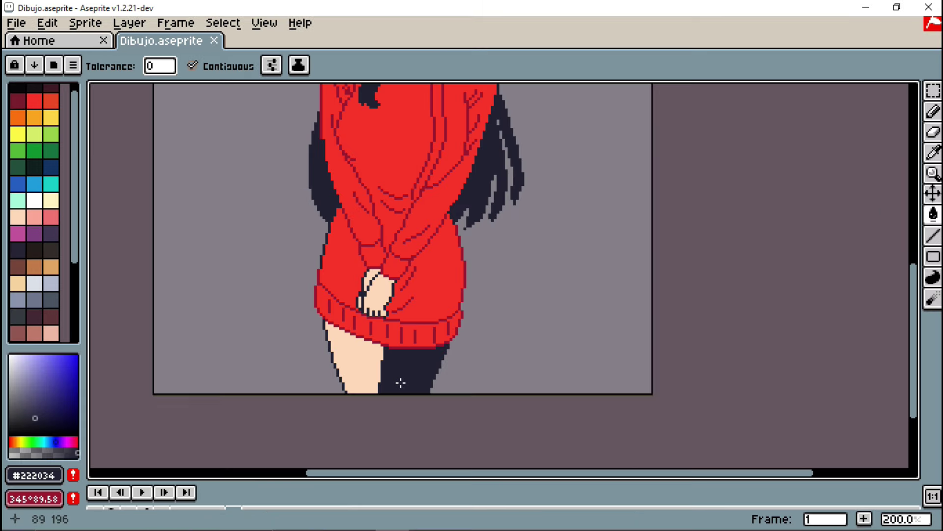
{"action": "left_click", "coordinate": [353, 361]}
- Recolour the dark outlines and finger lines of the clasped hands with the reddish-brown palette colour
{"action": "scroll", "coordinate": [338, 304], "scroll_direction": "up", "scroll_amount": 5}
{"action": "left_click", "coordinate": [35, 333]}
{"action": "left_click", "coordinate": [461, 242]}
{"action": "left_click", "coordinate": [494, 193]}
{"action": "left_click", "coordinate": [560, 248]}
{"action": "left_click", "coordinate": [550, 287]}
{"action": "left_click", "coordinate": [526, 315]}
{"action": "left_click", "coordinate": [538, 341]}
{"action": "left_click", "coordinate": [527, 359]}
{"action": "left_click", "coordinate": [505, 342]}
{"action": "left_click", "coordinate": [483, 343]}
{"action": "left_click", "coordinate": [461, 337]}
{"action": "left_click", "coordinate": [417, 298]}
{"action": "left_click", "coordinate": [449, 185]}
{"action": "left_click", "coordinate": [598, 271]}
- Pencil a medium-red fold line across the sweater under the bust, running from sleeve to sleeve
{"action": "key", "text": "b"}
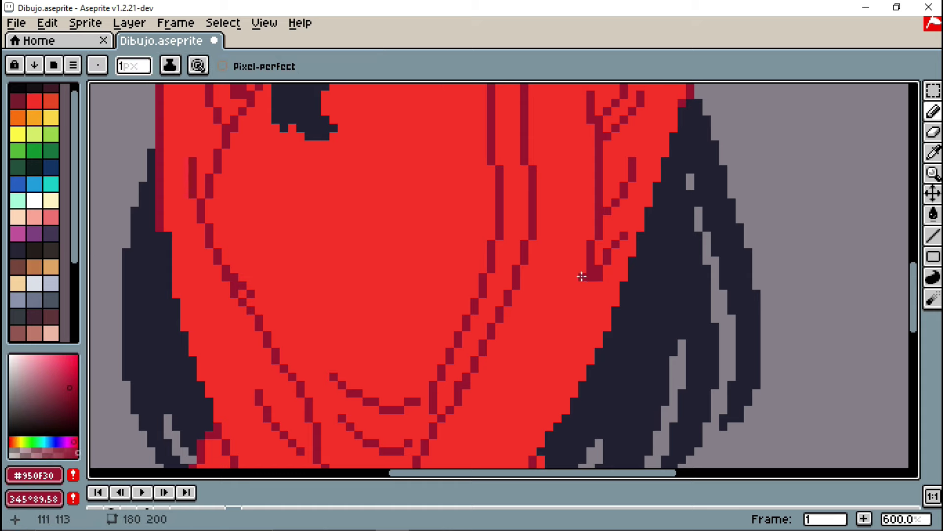
{"action": "scroll", "coordinate": [558, 351], "scroll_direction": "down", "scroll_amount": 5}
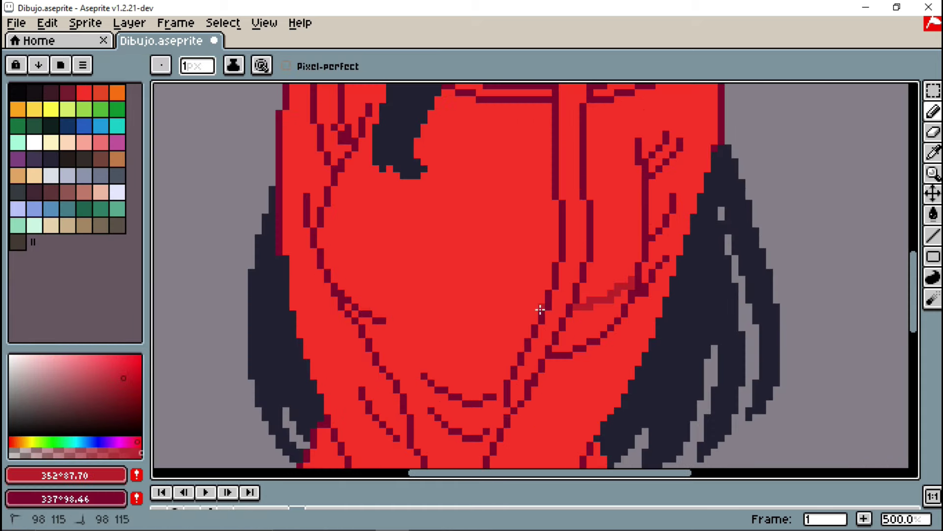
{"action": "mouse_move", "coordinate": [541, 309]}
{"action": "left_mouse_down"}
{"action": "mouse_move", "coordinate": [470, 313]}
{"action": "mouse_move", "coordinate": [364, 277]}
{"action": "mouse_move", "coordinate": [319, 224]}
{"action": "left_mouse_up"}
{"action": "scroll", "coordinate": [319, 224], "scroll_direction": "down", "scroll_amount": 3}
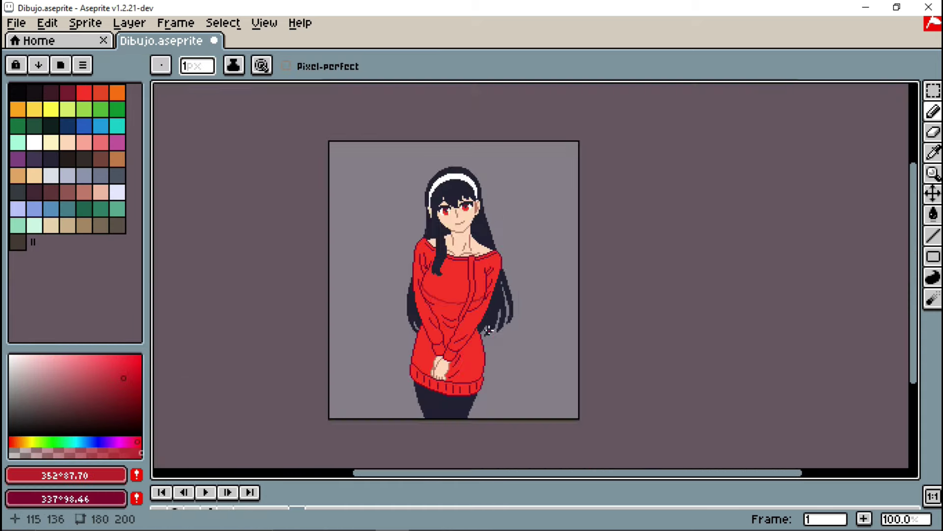
{"action": "scroll", "coordinate": [421, 251], "scroll_direction": "up", "scroll_amount": 3}
{"action": "scroll", "coordinate": [403, 243], "scroll_direction": "down", "scroll_amount": 4}
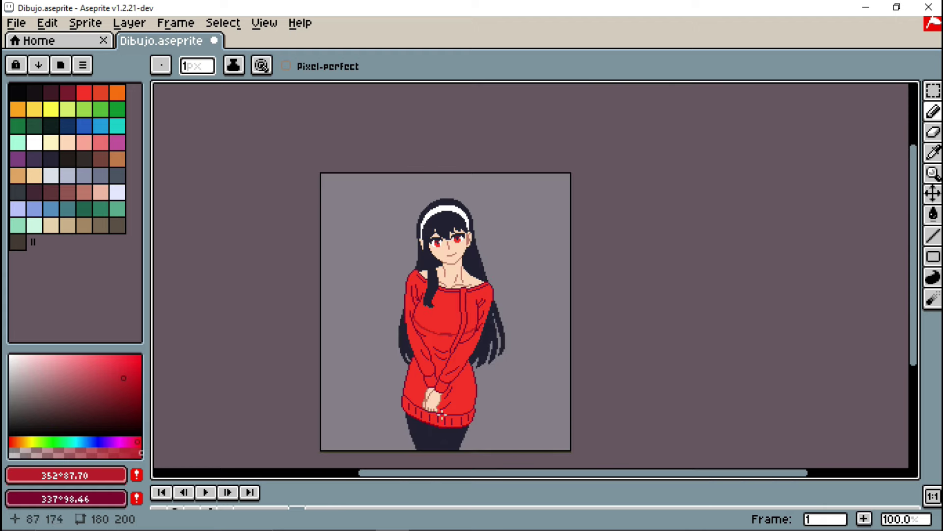
- Fill the sweater areas under the bust and beside the hands on the girl's right hip with the medium-red shadow colour
{"action": "scroll", "coordinate": [442, 245], "scroll_direction": "up", "scroll_amount": 1}
{"action": "left_click", "coordinate": [935, 215]}
{"action": "left_click", "coordinate": [452, 228]}
{"action": "scroll", "coordinate": [491, 233], "scroll_direction": "down", "scroll_amount": 2}
{"action": "scroll", "coordinate": [481, 243], "scroll_direction": "up", "scroll_amount": 2}
{"action": "left_click", "coordinate": [421, 285]}
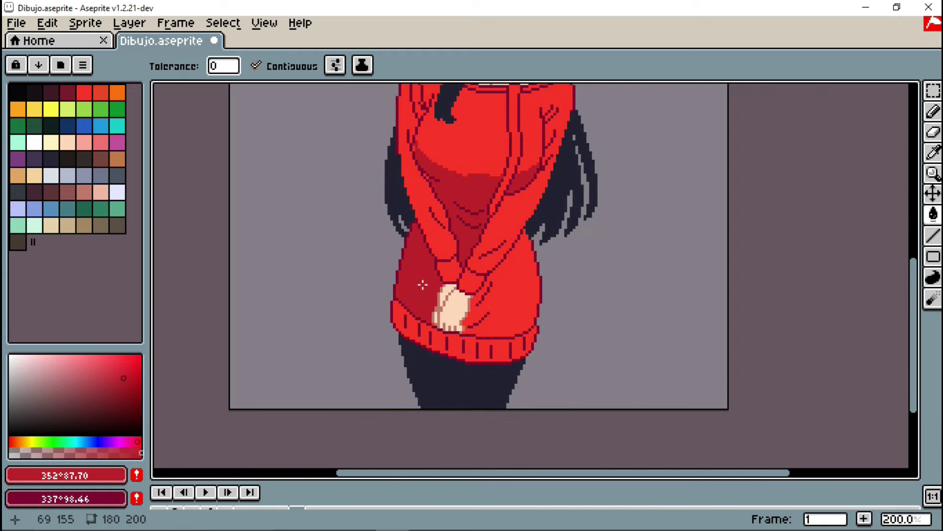
- Pencil a medium-red shadow edge across the ribbed hem below the hands and fill the hem's shaded side with the same colour
{"action": "scroll", "coordinate": [442, 342], "scroll_direction": "up", "scroll_amount": 1}
{"action": "left_click", "coordinate": [933, 111]}
{"action": "scroll", "coordinate": [543, 362], "scroll_direction": "up", "scroll_amount": 1}
{"action": "scroll", "coordinate": [451, 364], "scroll_direction": "up", "scroll_amount": 3}
{"action": "left_click", "coordinate": [472, 290]}
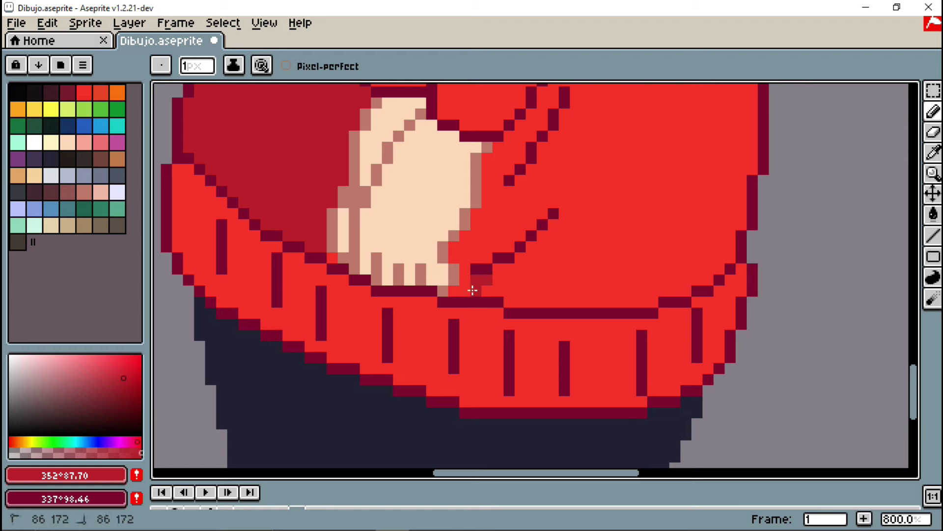
{"action": "left_click_drag", "start_coordinate": [454, 311], "coordinate": [396, 375]}
{"action": "key", "text": "g"}
{"action": "left_click", "coordinate": [385, 245]}
{"action": "scroll", "coordinate": [385, 245], "scroll_direction": "down", "scroll_amount": 5}
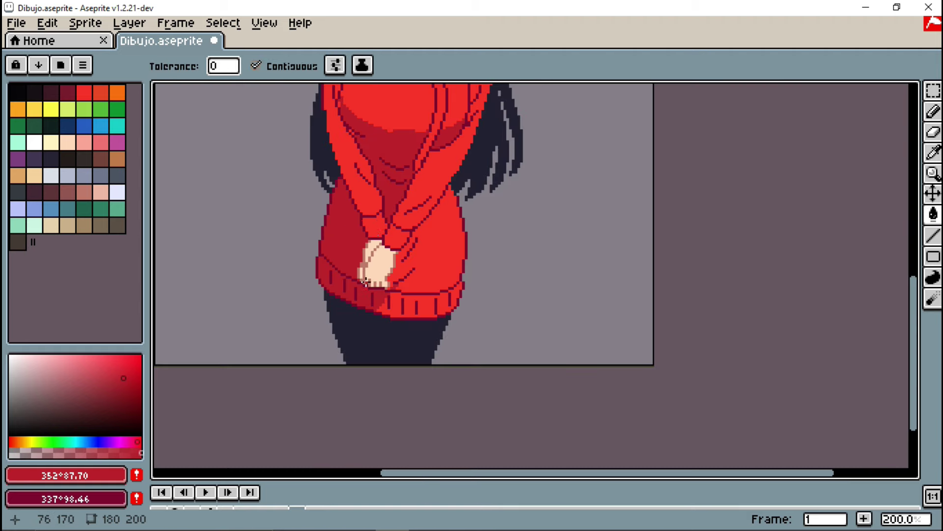
- Outline a medium-red shadow under the sweater fold beside the fingers, just above the hem, and fill it
{"action": "key", "text": "b"}
{"action": "scroll", "coordinate": [485, 423], "scroll_direction": "up", "scroll_amount": 2}
{"action": "scroll", "coordinate": [485, 423], "scroll_direction": "up", "scroll_amount": 3}
{"action": "mouse_move", "coordinate": [442, 350]}
{"action": "left_mouse_down"}
{"action": "mouse_move", "coordinate": [463, 376]}
{"action": "mouse_move", "coordinate": [407, 434]}
{"action": "left_mouse_up"}
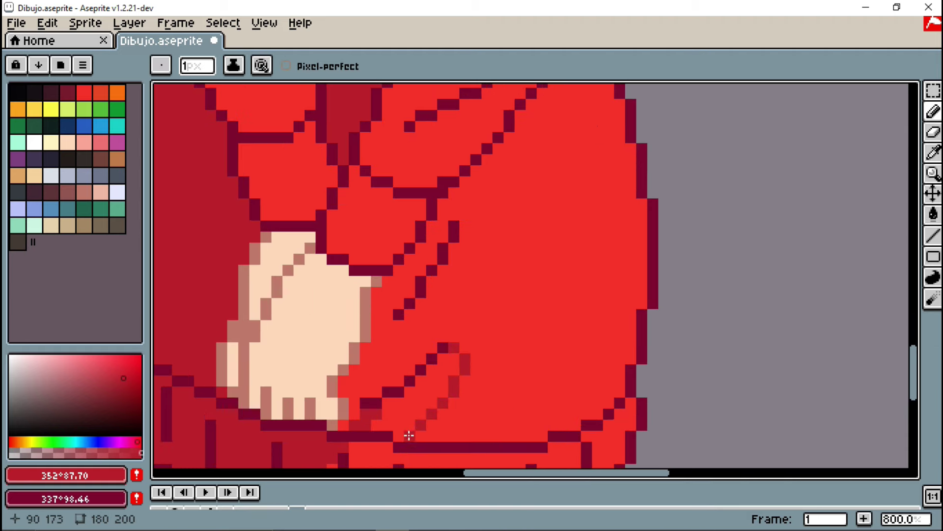
{"action": "key", "text": "g"}
{"action": "scroll", "coordinate": [416, 370], "scroll_direction": "down", "scroll_amount": 2}
{"action": "scroll", "coordinate": [415, 370], "scroll_direction": "up", "scroll_amount": 1}
{"action": "scroll", "coordinate": [425, 386], "scroll_direction": "down", "scroll_amount": 2}
- Outline a medium-red shadow along the sweater folds beside the cuff and hand, and fill it
{"action": "key", "text": "b"}
{"action": "scroll", "coordinate": [445, 314], "scroll_direction": "up", "scroll_amount": 2}
{"action": "left_click_drag", "start_coordinate": [443, 305], "coordinate": [443, 330]}
{"action": "scroll", "coordinate": [434, 352], "scroll_direction": "down", "scroll_amount": 2}
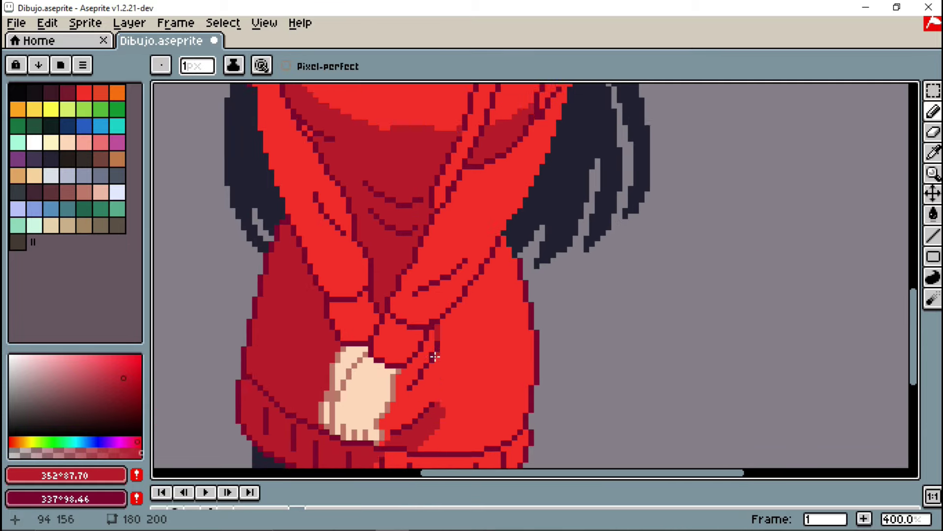
{"action": "scroll", "coordinate": [413, 392], "scroll_direction": "up", "scroll_amount": 2}
{"action": "left_click", "coordinate": [401, 392]}
{"action": "left_click_drag", "start_coordinate": [388, 405], "coordinate": [383, 413]}
{"action": "key", "text": "g"}
{"action": "left_click", "coordinate": [407, 358]}
{"action": "scroll", "coordinate": [442, 294], "scroll_direction": "down", "scroll_amount": 4}
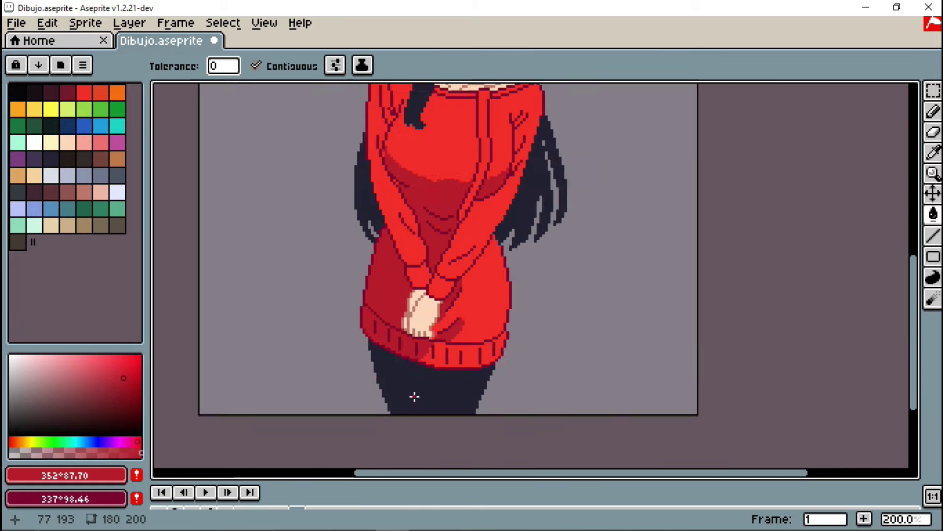
- Mark a diagonal shadow edge across the neck with the skin-line colour #ba756a and fill the neck area under the chin with it
{"action": "scroll", "coordinate": [452, 148], "scroll_direction": "up", "scroll_amount": 5}
{"action": "left_click", "coordinate": [558, 334], "text": "alt"}
{"action": "left_click", "coordinate": [933, 236]}
{"action": "mouse_move", "coordinate": [559, 247]}
{"action": "left_mouse_down"}
{"action": "mouse_move", "coordinate": [438, 367]}
{"action": "mouse_move", "coordinate": [381, 368]}
{"action": "mouse_move", "coordinate": [393, 357]}
{"action": "mouse_move", "coordinate": [372, 336]}
{"action": "left_mouse_up"}
{"action": "key", "text": "ctrl+z"}
{"action": "key", "text": "g"}
{"action": "left_click", "coordinate": [409, 313]}
{"action": "scroll", "coordinate": [496, 326], "scroll_direction": "down", "scroll_amount": 6}
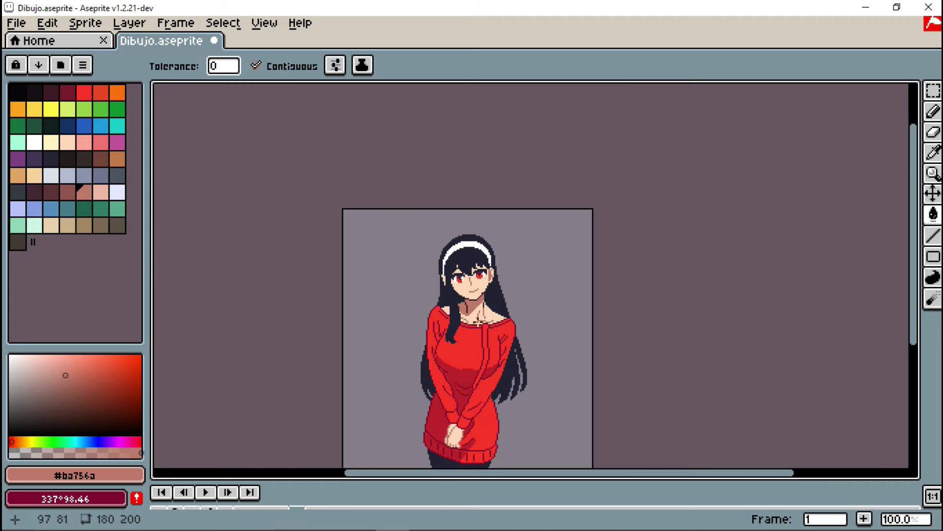
- Sample colours around the neck, mix a dark red at hue 356°, saturation 73%, value 56%, and apply Replace Color
{"action": "scroll", "coordinate": [486, 301], "scroll_direction": "up", "scroll_amount": 5}
{"action": "left_click", "coordinate": [469, 249], "text": "alt"}
{"action": "key", "text": "b"}
{"action": "left_click", "coordinate": [393, 312], "text": "alt"}
{"action": "left_click", "coordinate": [140, 442]}
{"action": "left_click", "coordinate": [106, 391]}
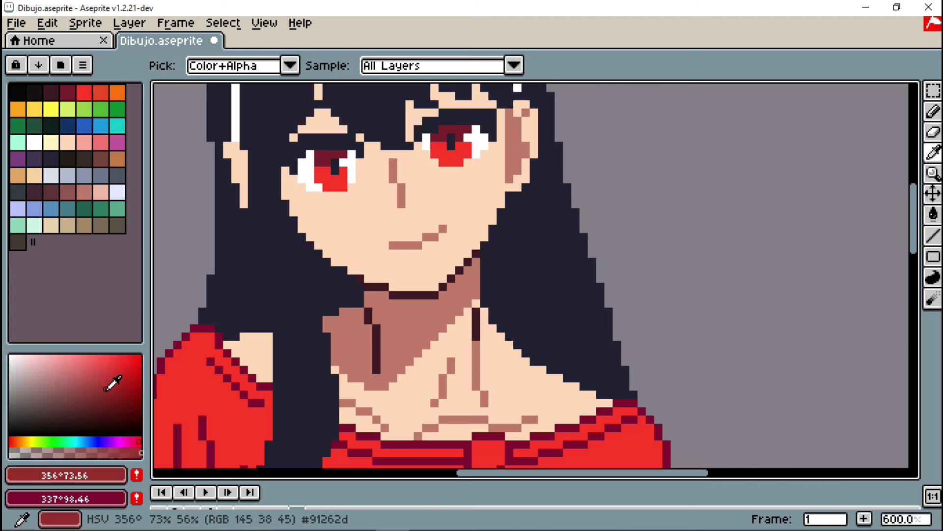
{"action": "scroll", "coordinate": [406, 305], "scroll_direction": "down", "scroll_amount": 2}
{"action": "key", "text": "shift+r"}
{"action": "key", "text": "Return"}
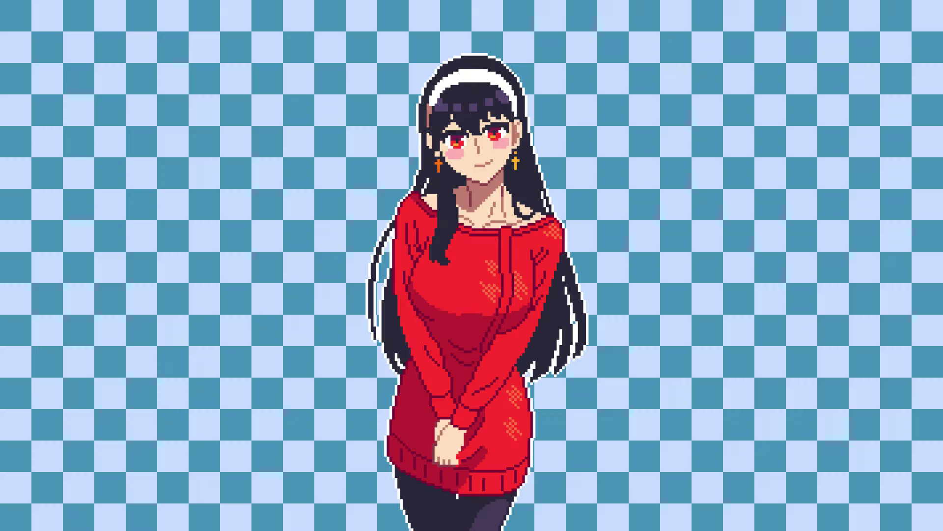